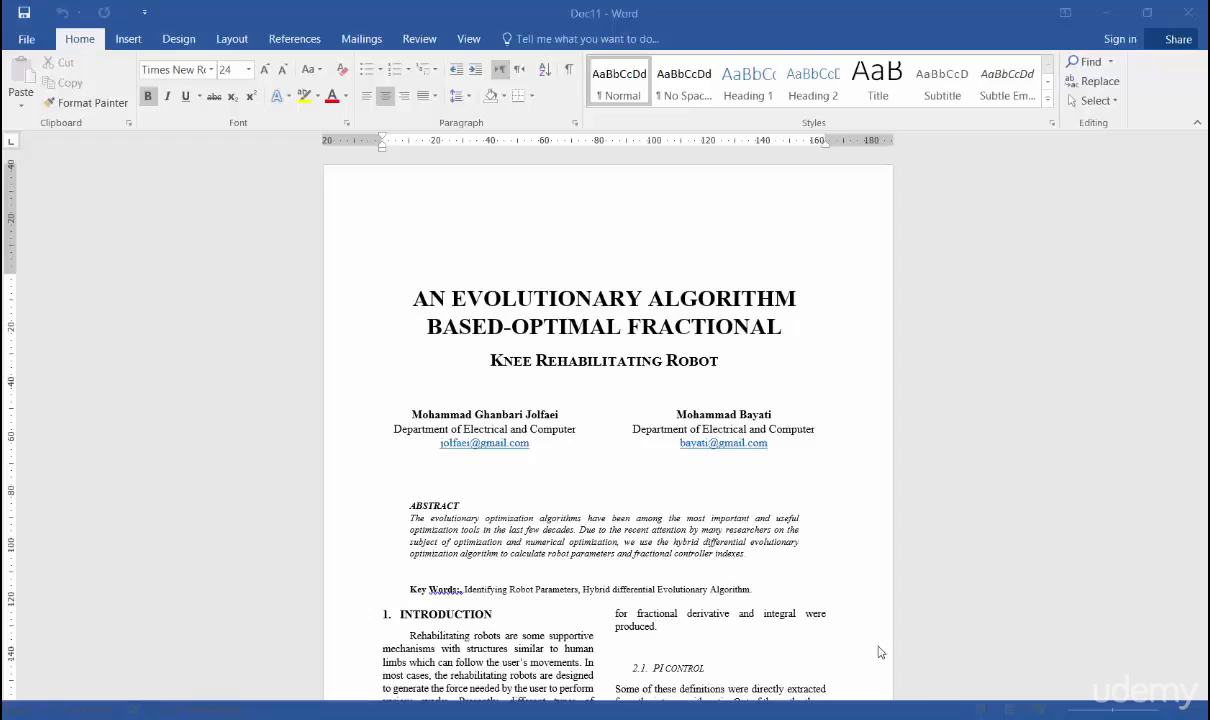
# Review the equation formatting rules in the PDF guidelines, the paper's text around Table 1, and the image of the two sample equations.
pyautogui.click(884, 718)
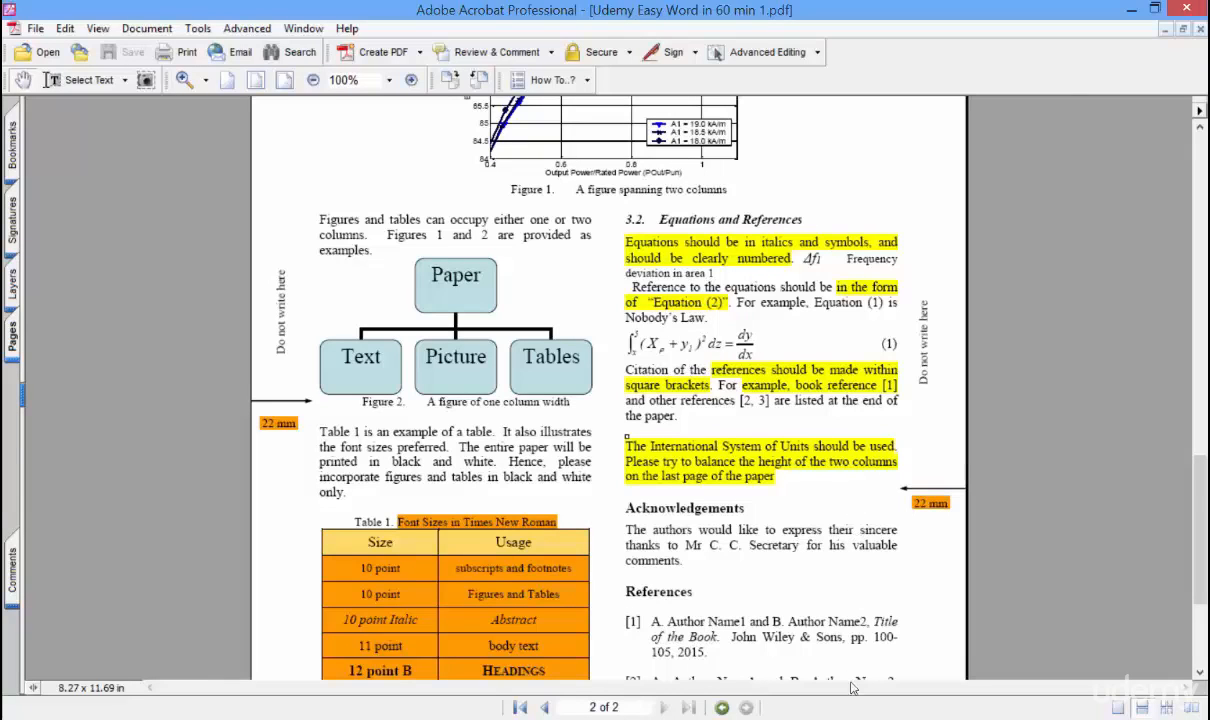
pyautogui.click(855, 718)
pyautogui.scroll(-15, 660, 603)
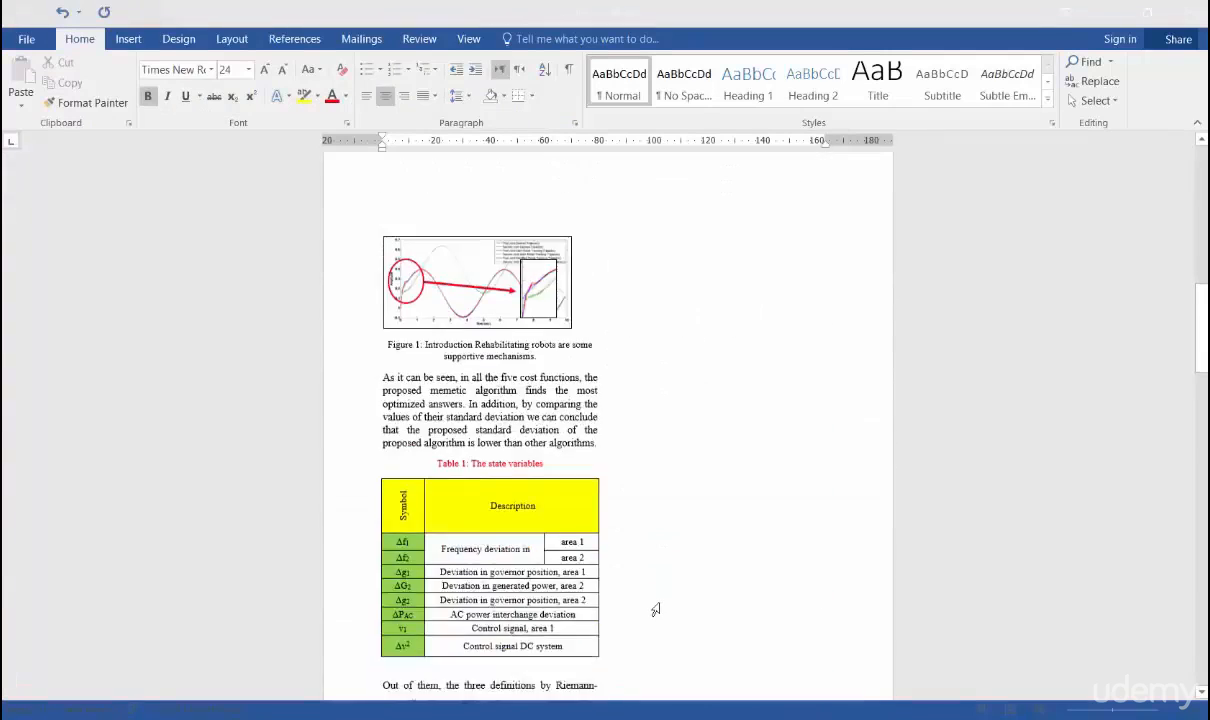
pyautogui.scroll(-2, 660, 603)
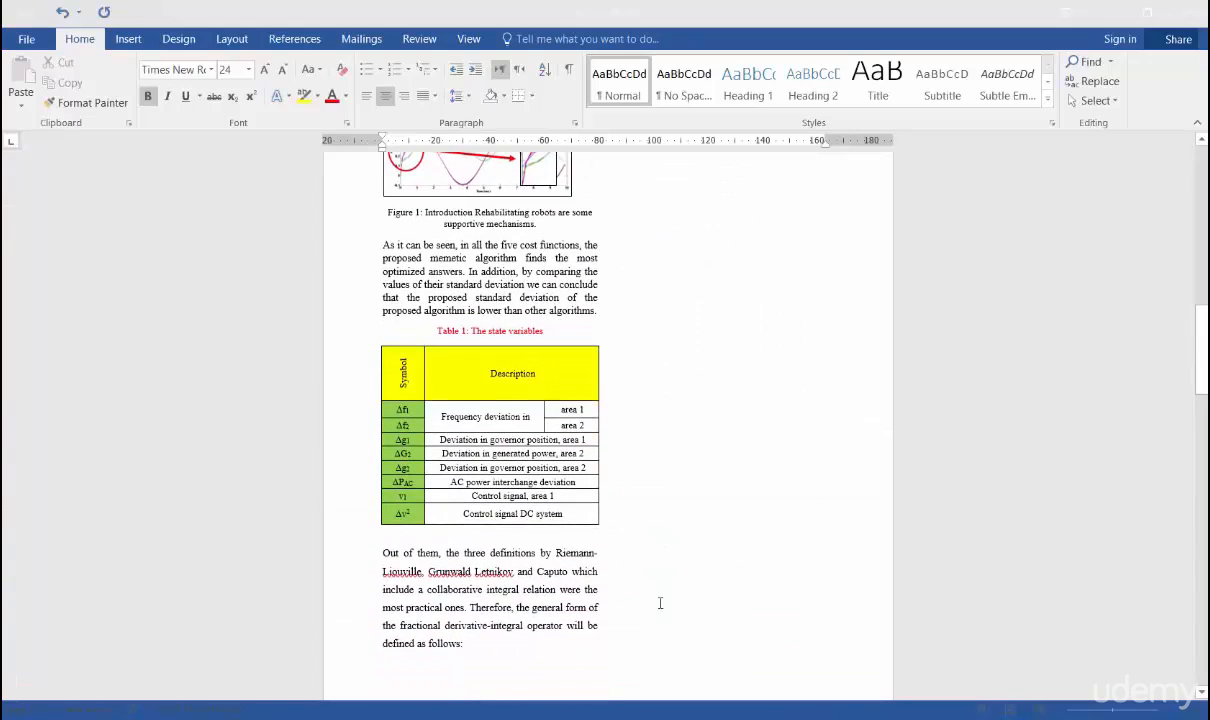
pyautogui.scroll(-2, 660, 603)
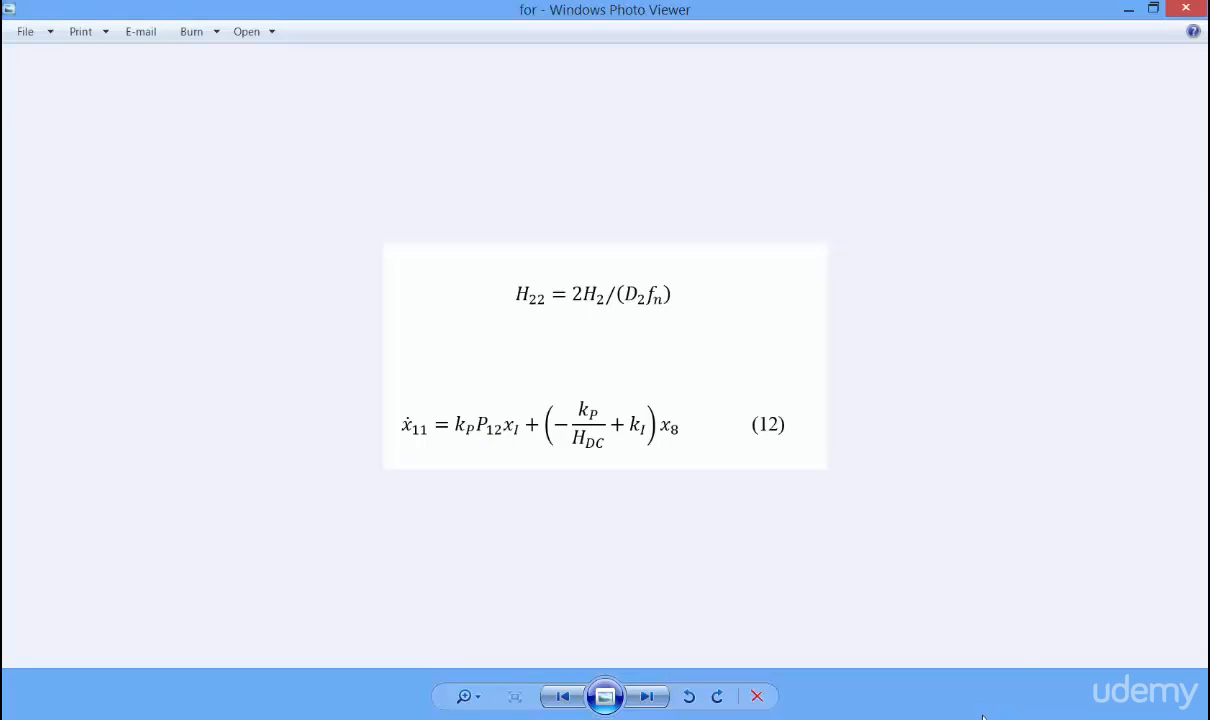
pyautogui.click(1186, 8)
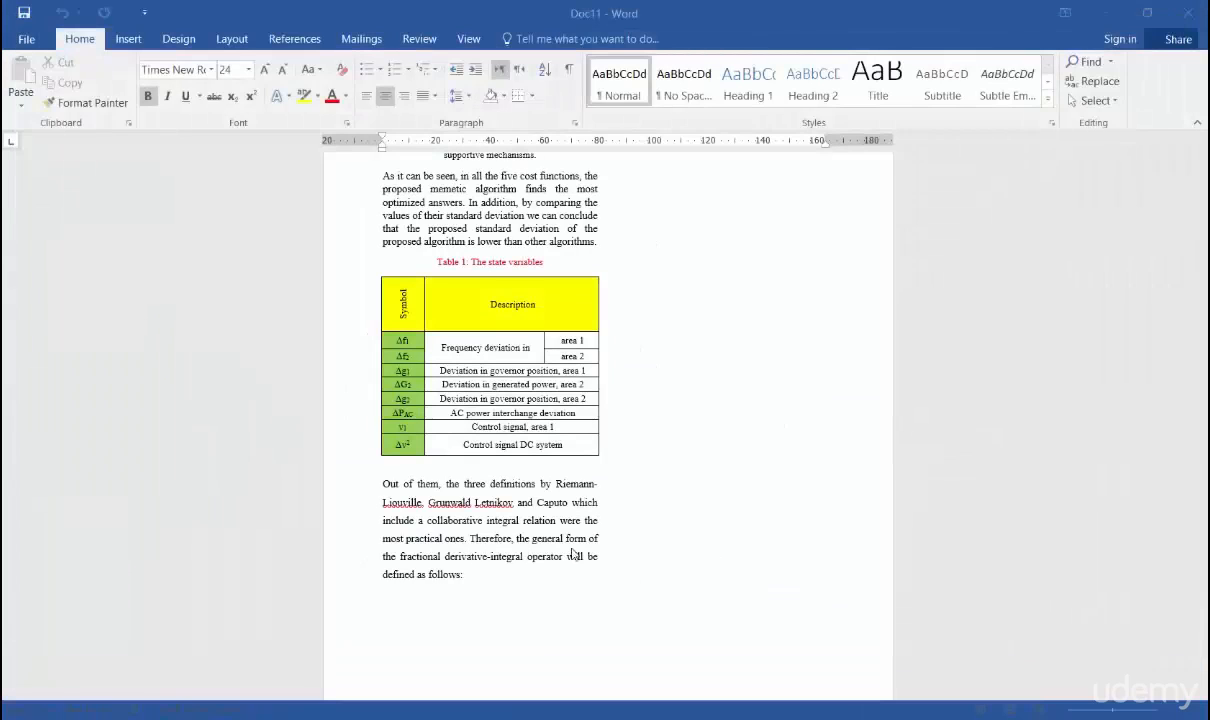
# Insert the picture "for" from the Pictures folder into the blank line directly below Table 1.
pyautogui.click(398, 466)
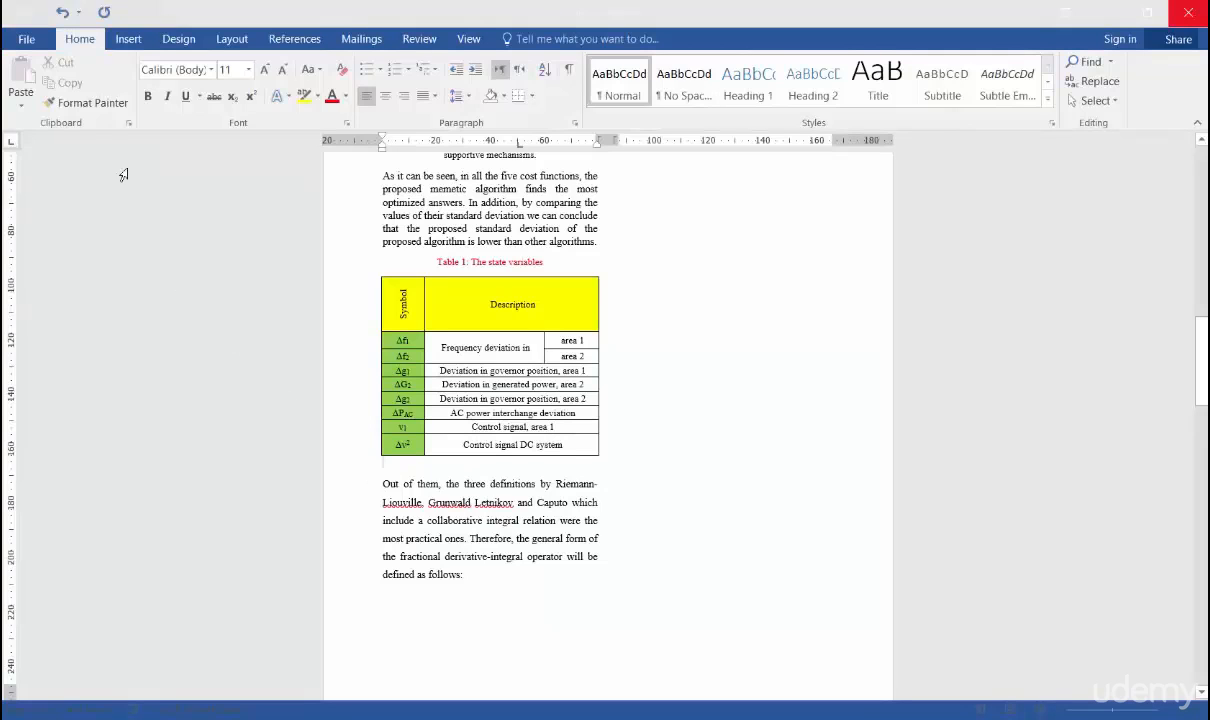
pyautogui.click(130, 40)
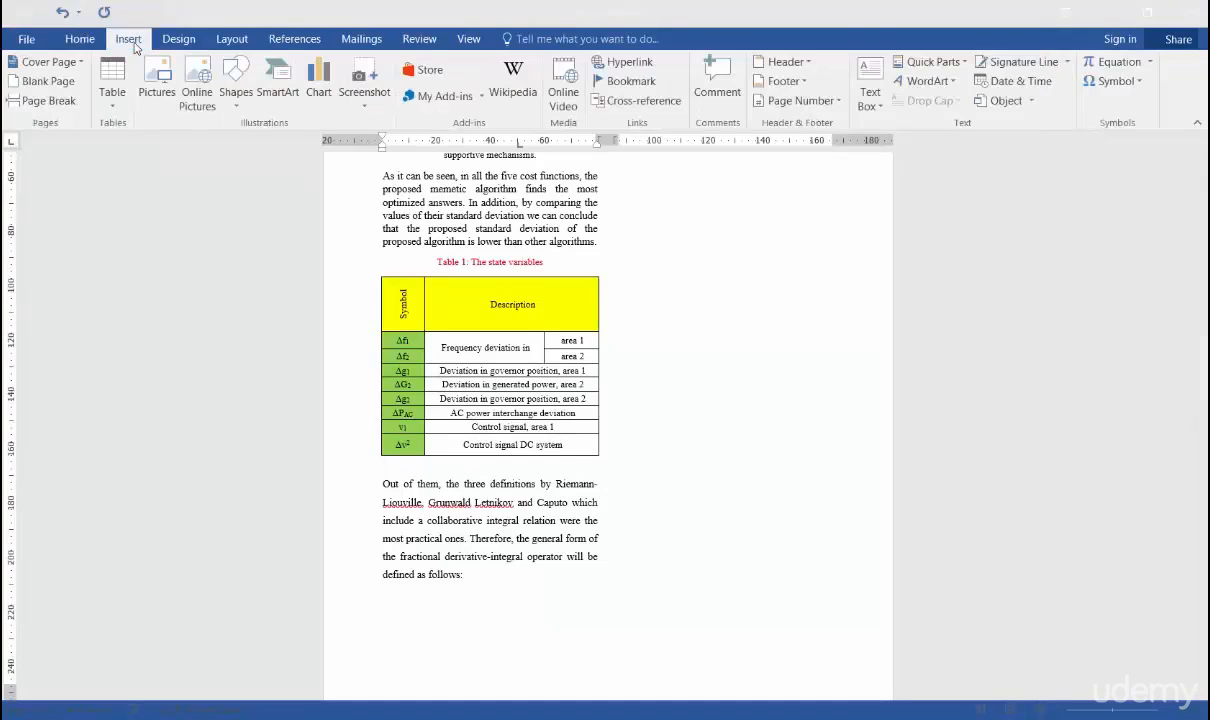
pyautogui.click(158, 95)
pyautogui.click(426, 168)
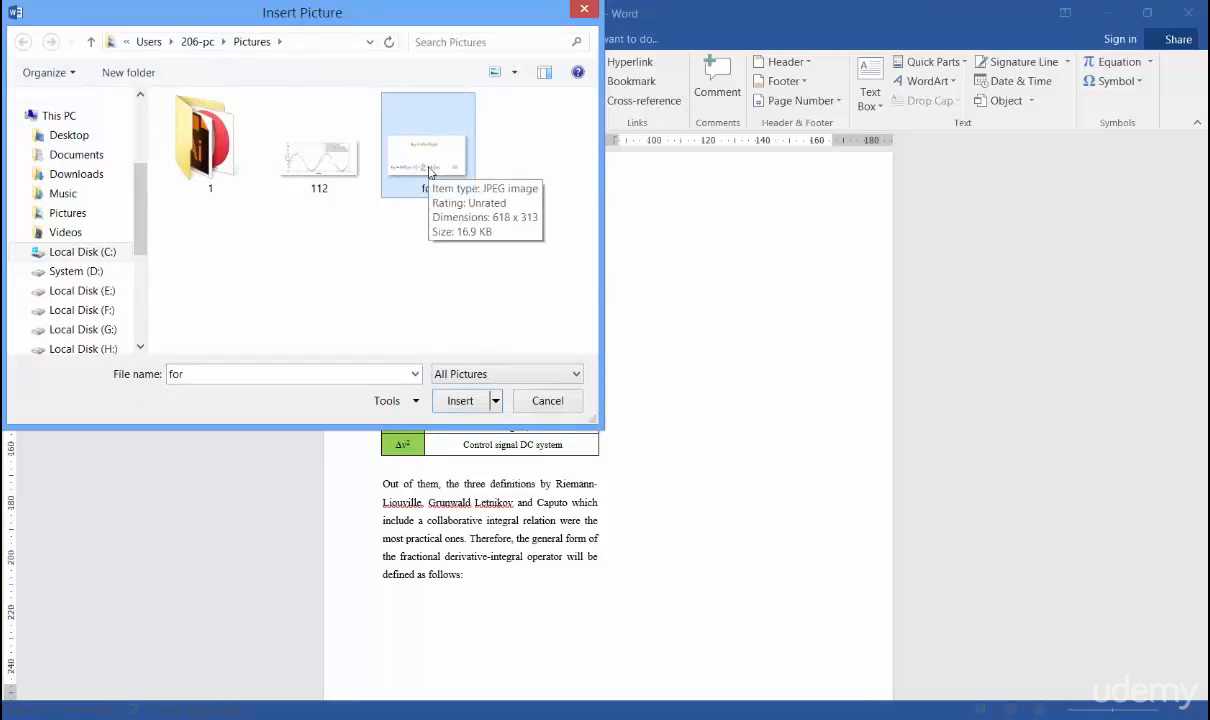
pyautogui.click(466, 401)
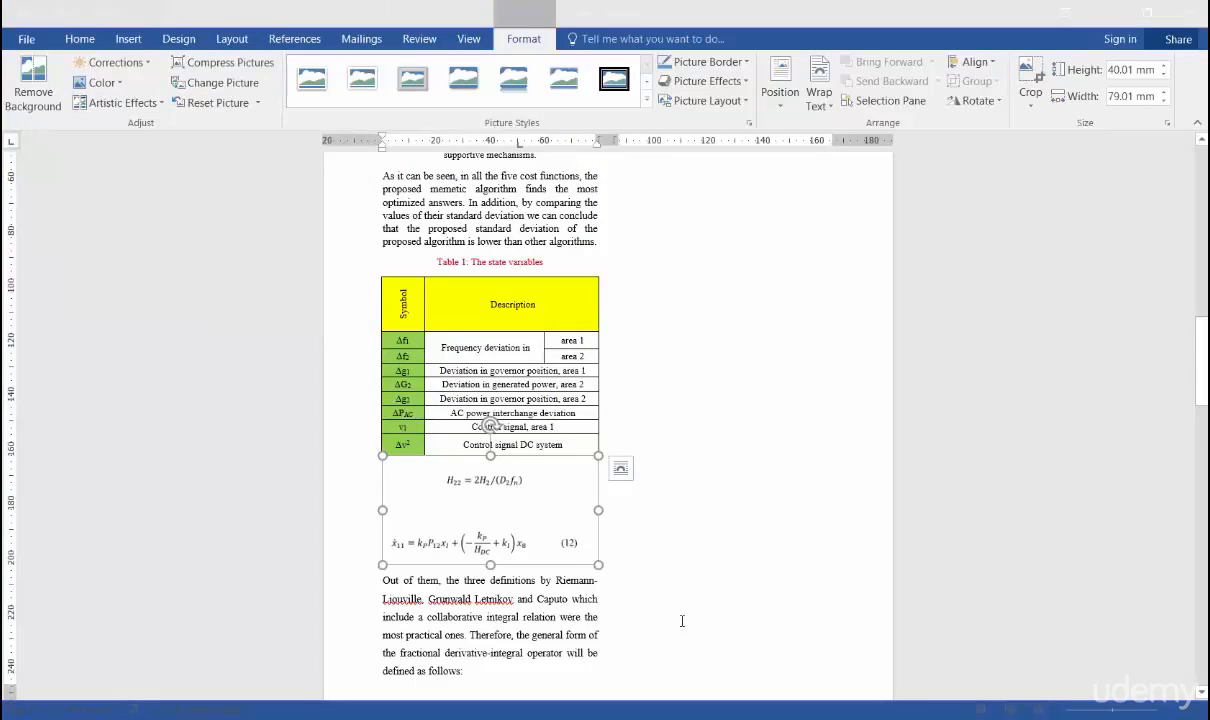
# Insert a new blank equation after "most practical ones." in the paragraph below the inserted picture.
pyautogui.scroll(-2, 682, 621)
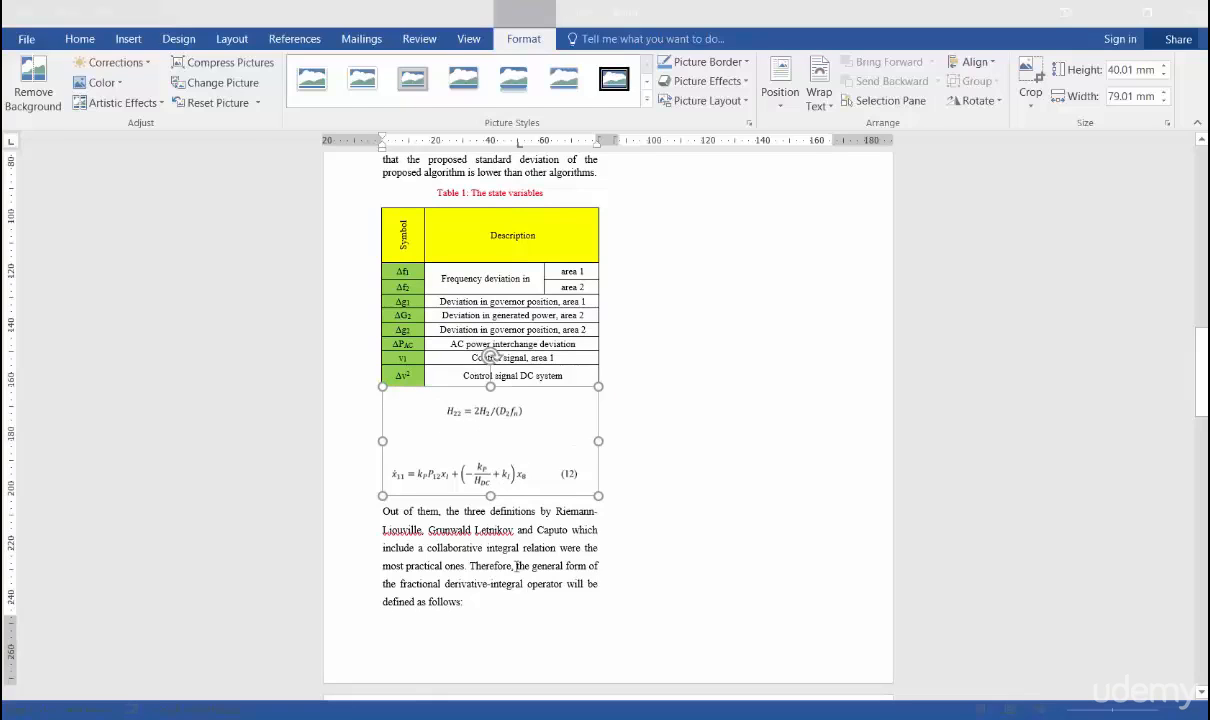
pyautogui.click(537, 637)
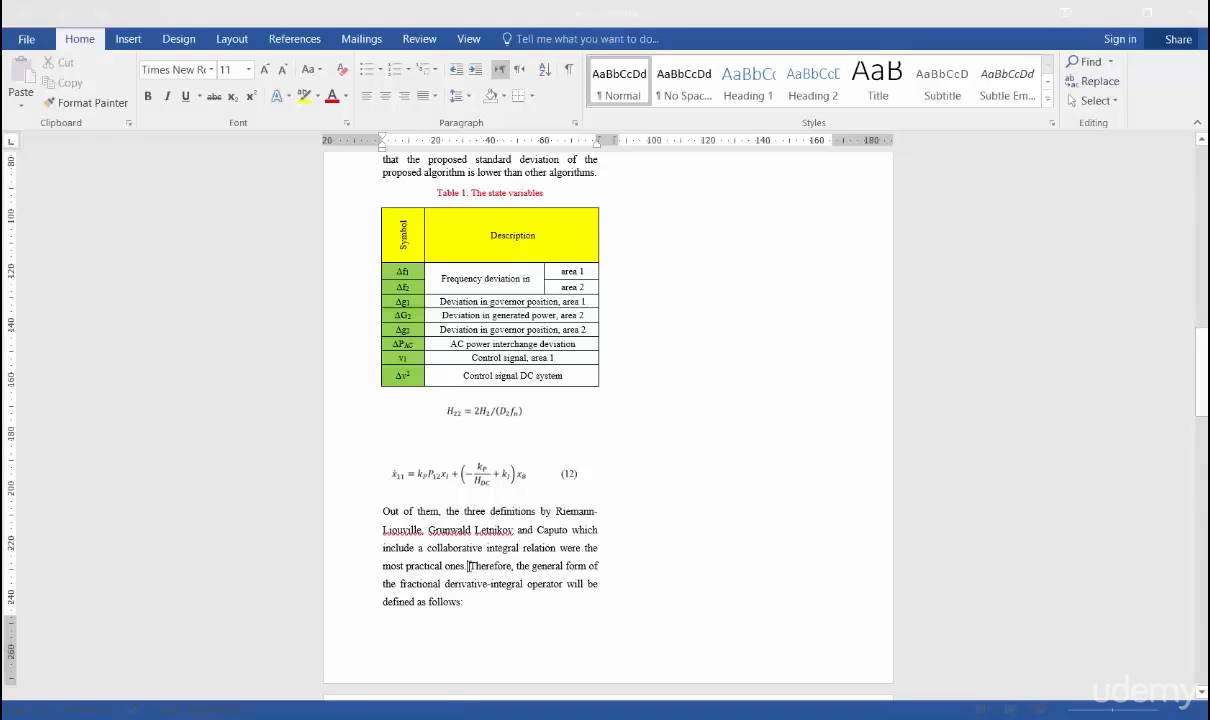
pyautogui.keyDown('ctrl'); pyautogui.scroll(4, 468, 566); pyautogui.keyUp('ctrl')
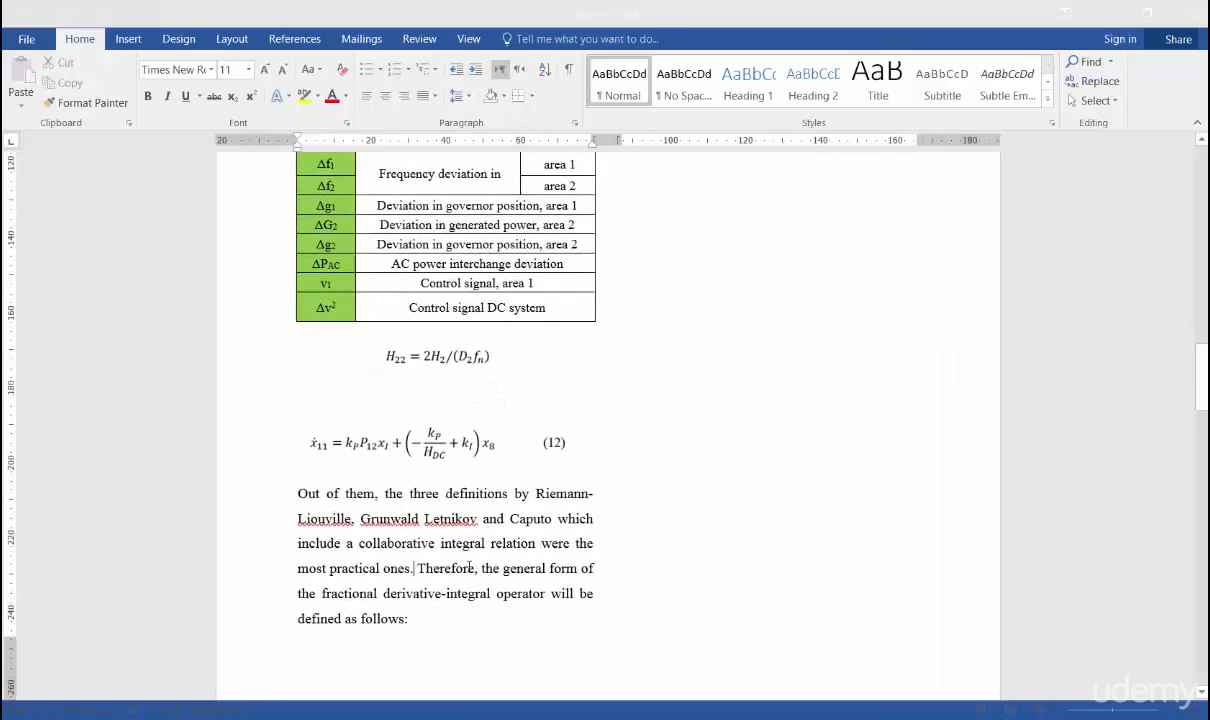
pyautogui.scroll(-3, 468, 566)
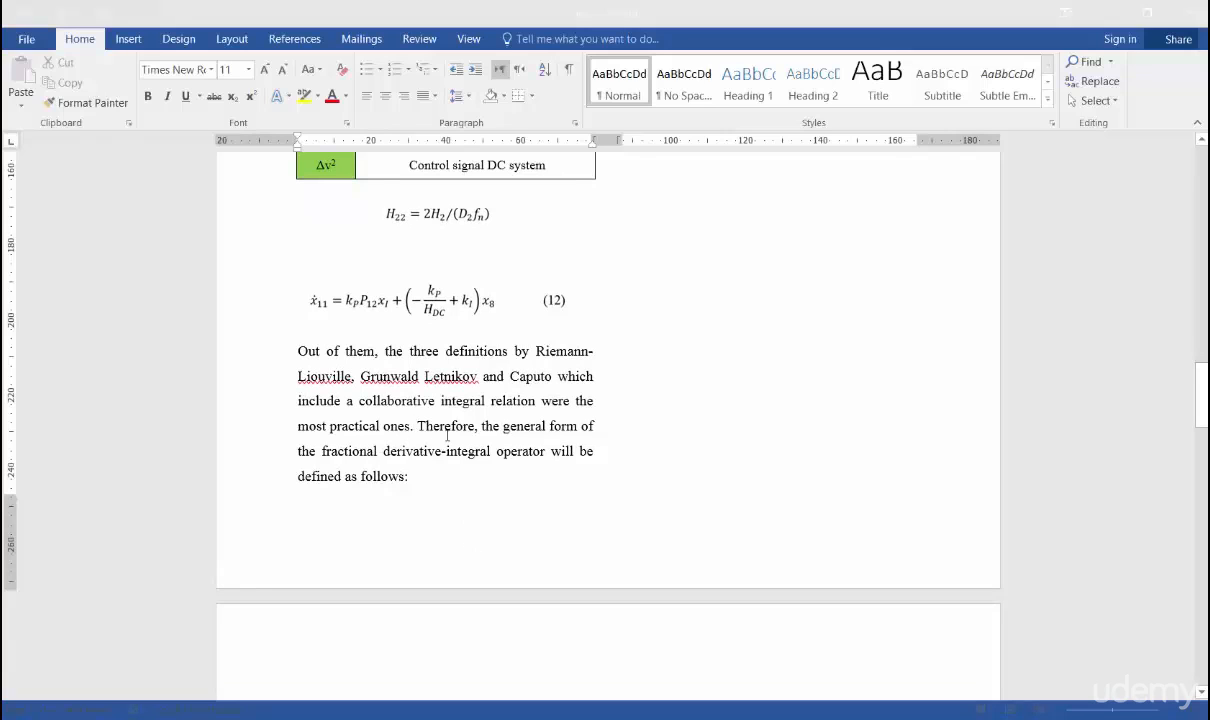
pyautogui.click(130, 42)
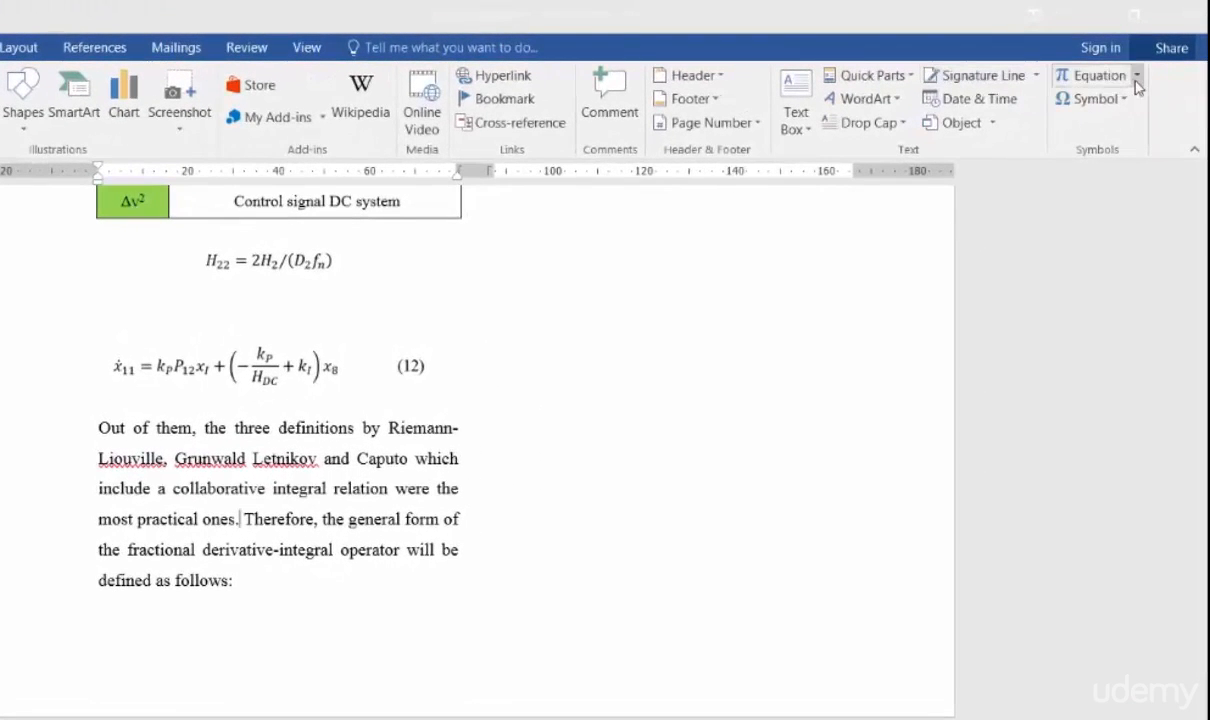
pyautogui.click(1138, 80)
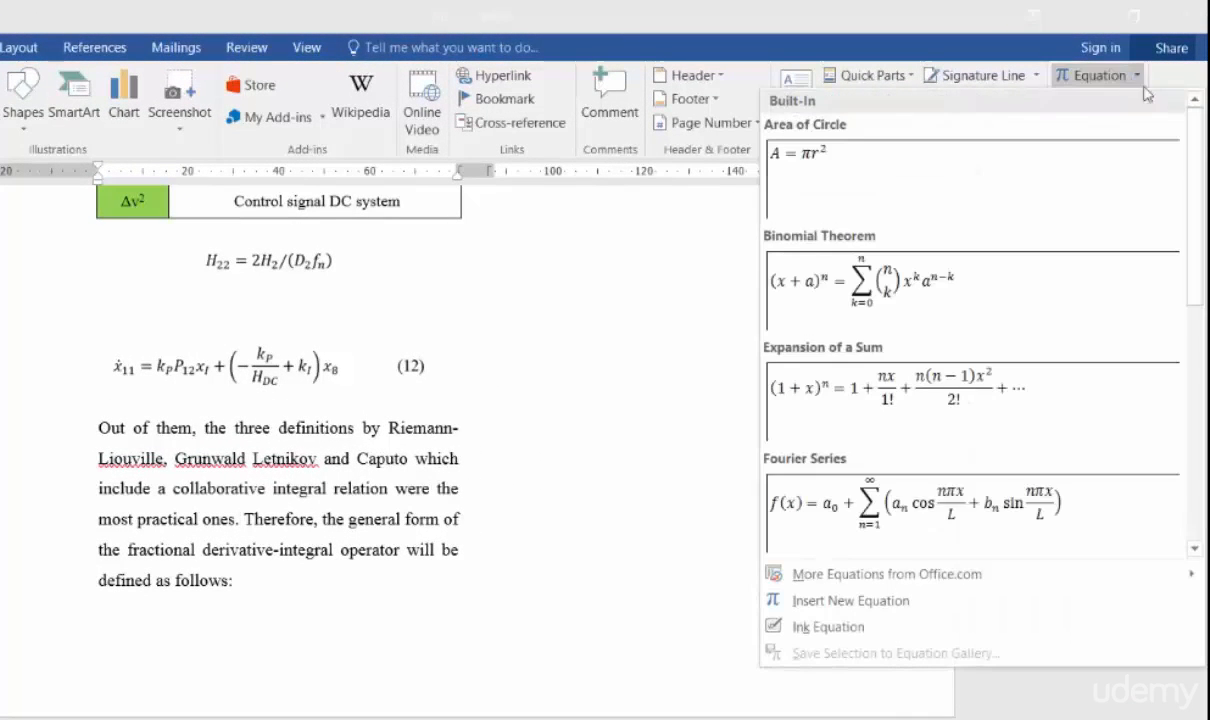
pyautogui.scroll(-2, 1195, 190)
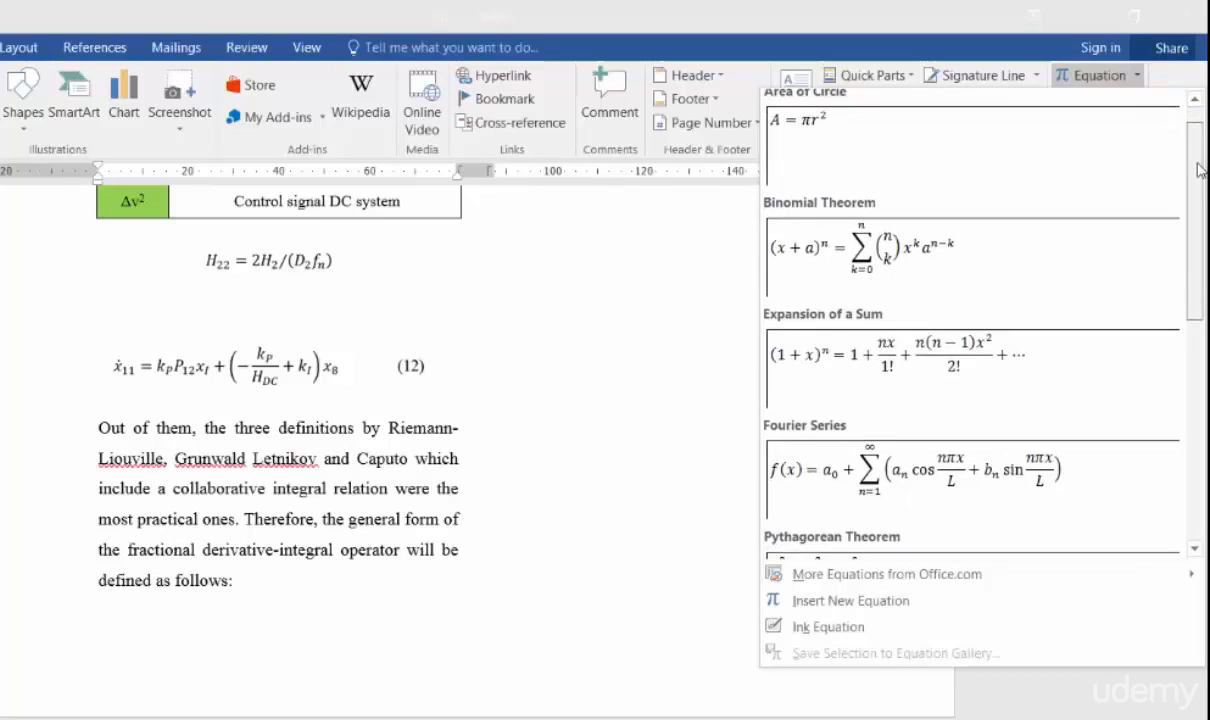
pyautogui.moveTo(1200, 193); pyautogui.dragTo(1200, 143)
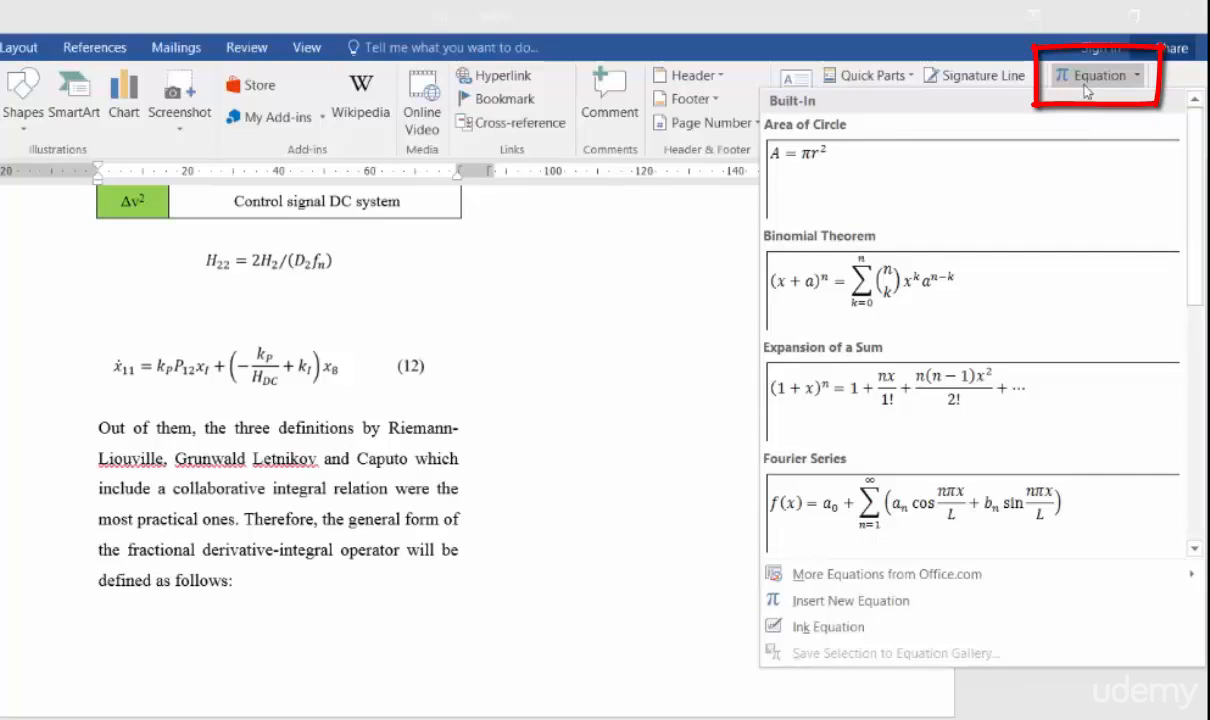
pyautogui.click(958, 603)
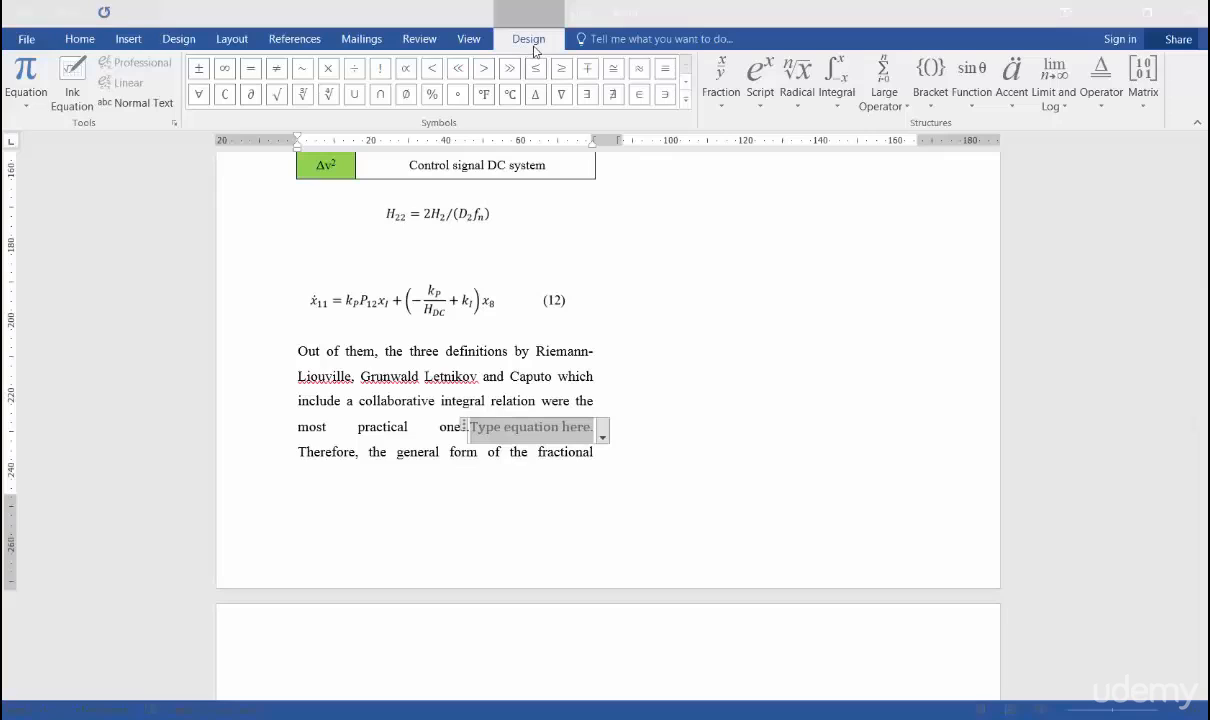
# Examine the Basic Math symbols and the equation structures, such as fractions, scripts, radicals, integrals and matrices.
pyautogui.click(685, 100)
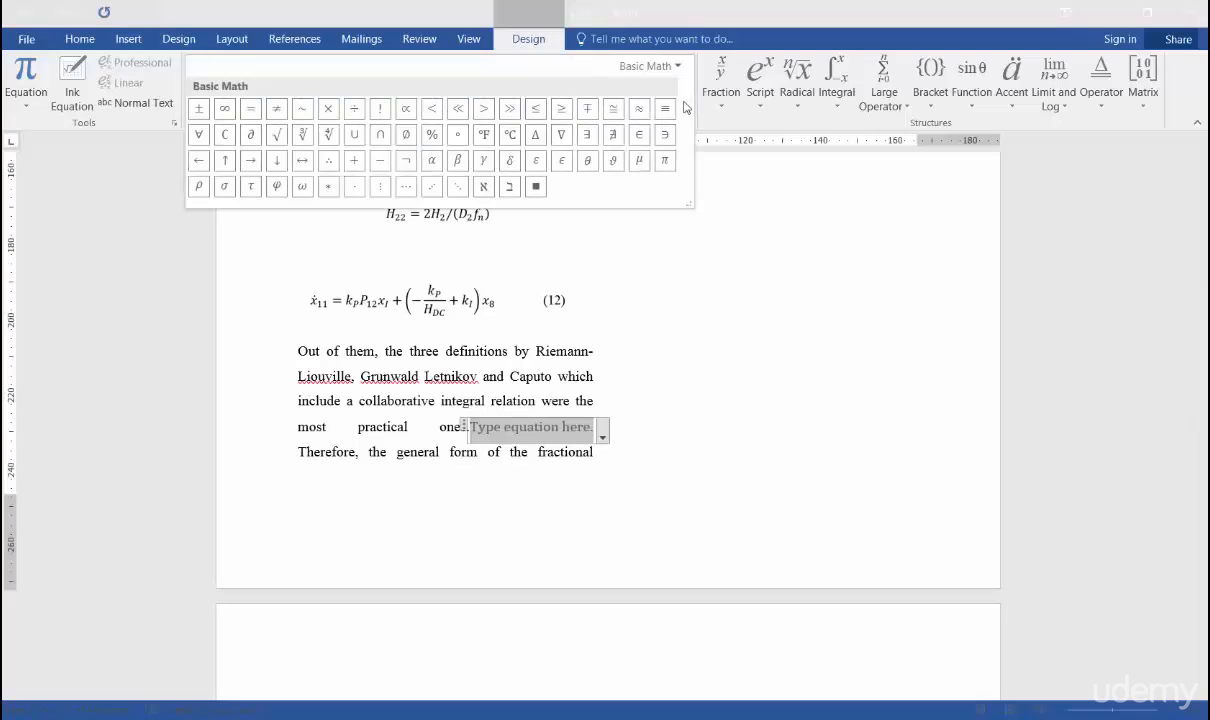
pyautogui.click(722, 105)
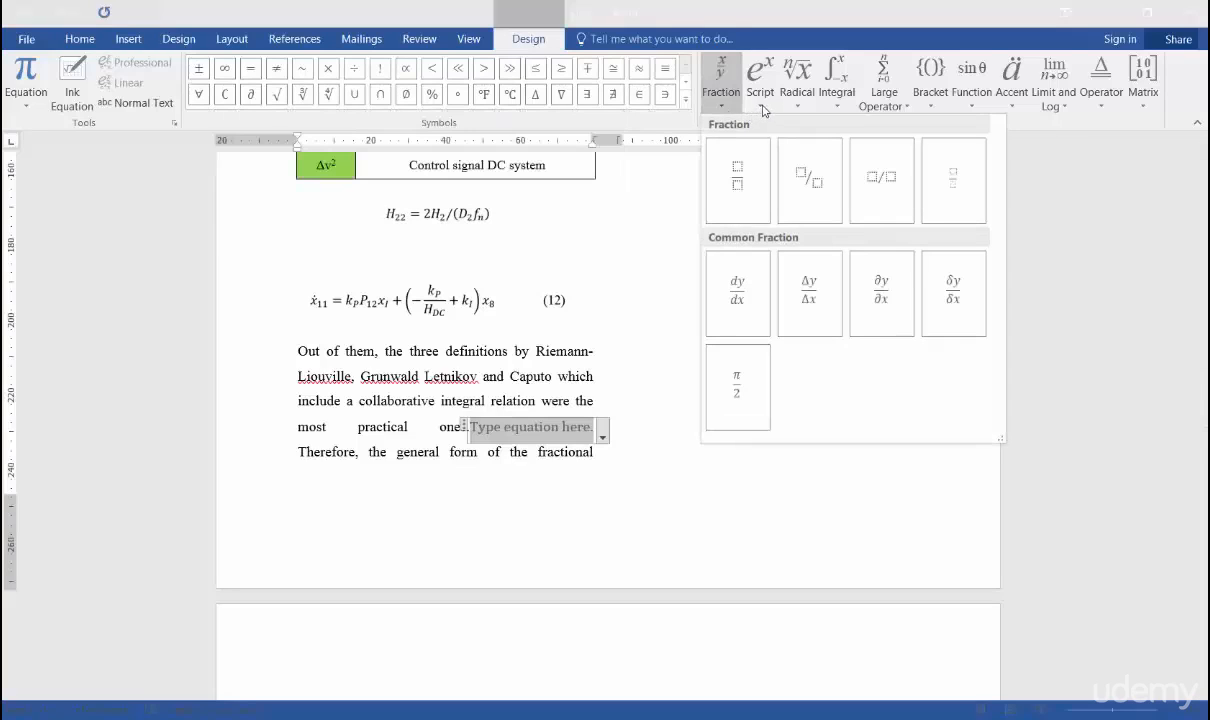
pyautogui.click(761, 105)
pyautogui.click(799, 105)
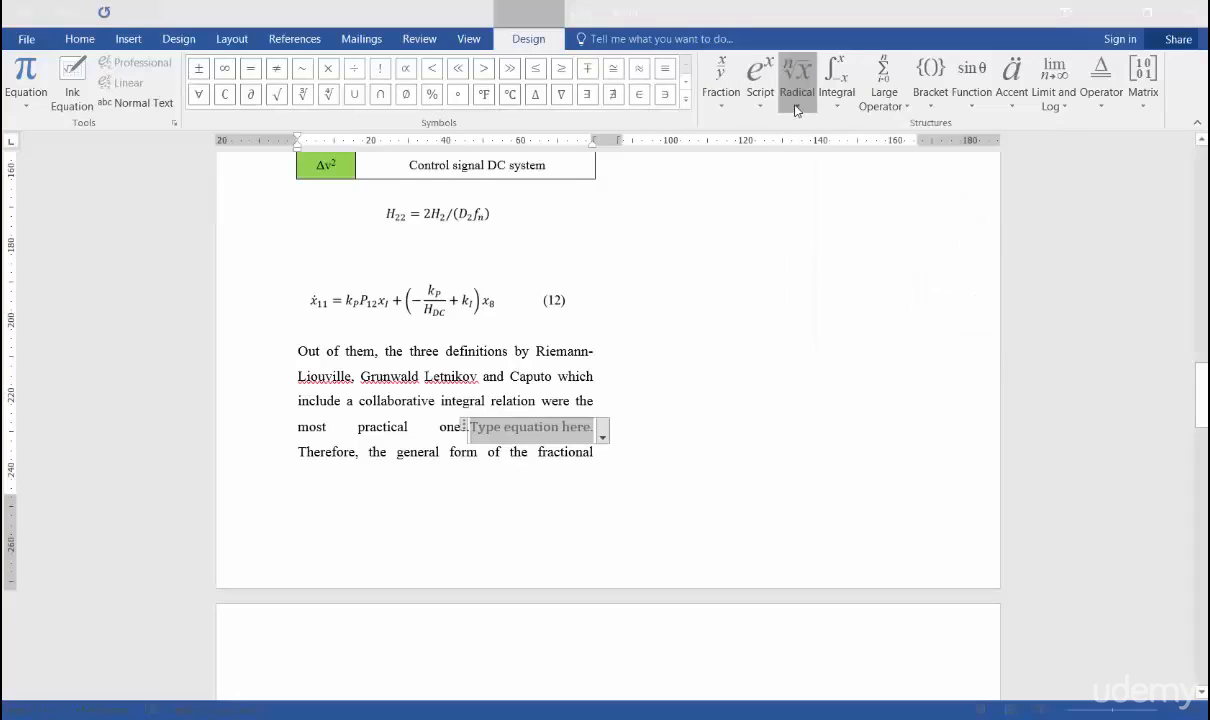
pyautogui.click(837, 105)
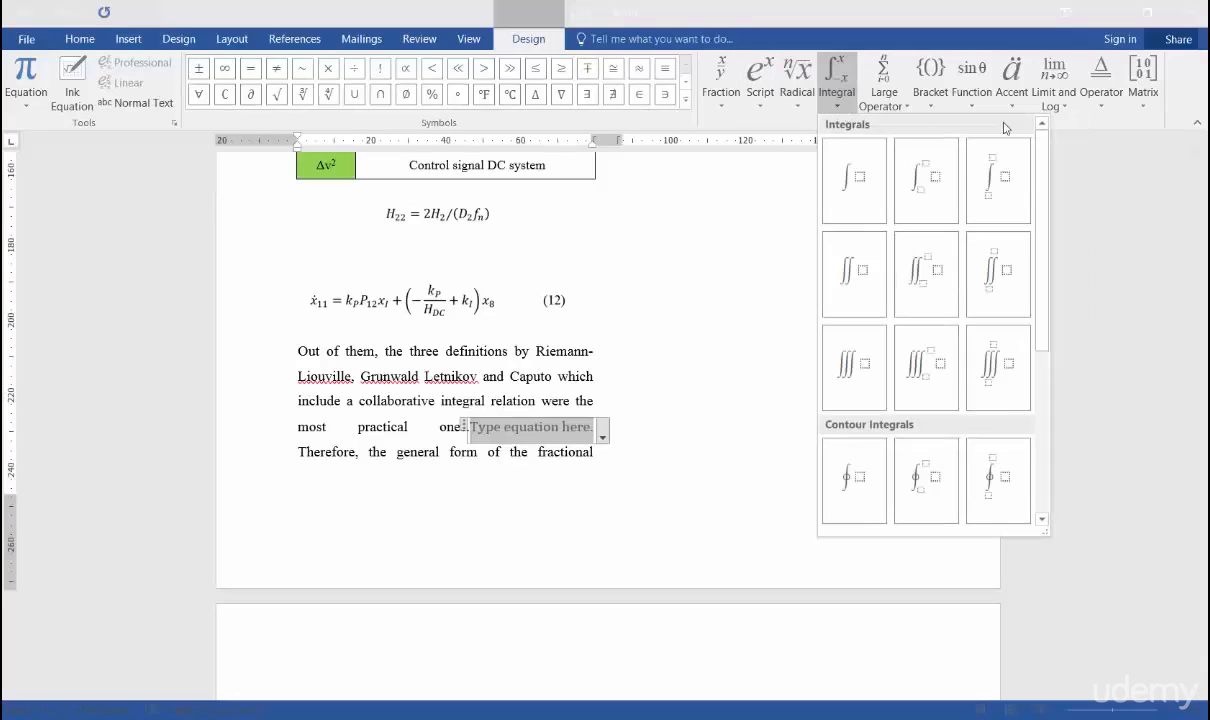
pyautogui.click(1086, 131)
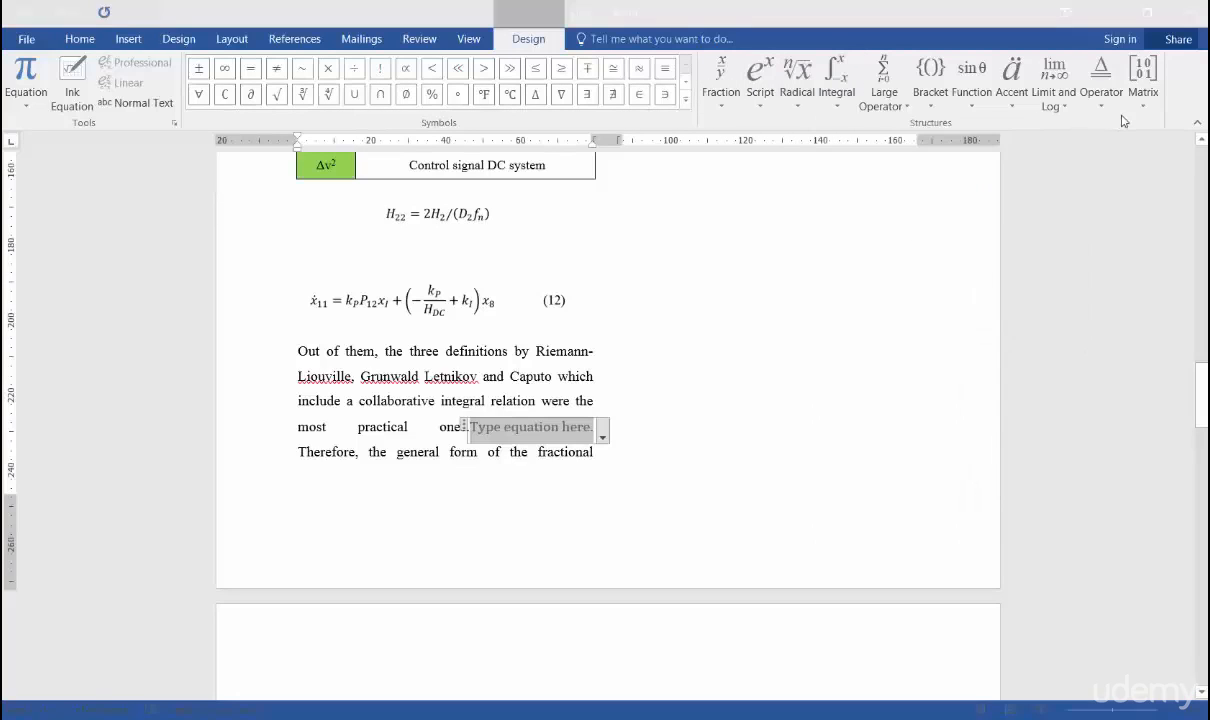
pyautogui.click(1141, 116)
pyautogui.click(1125, 110)
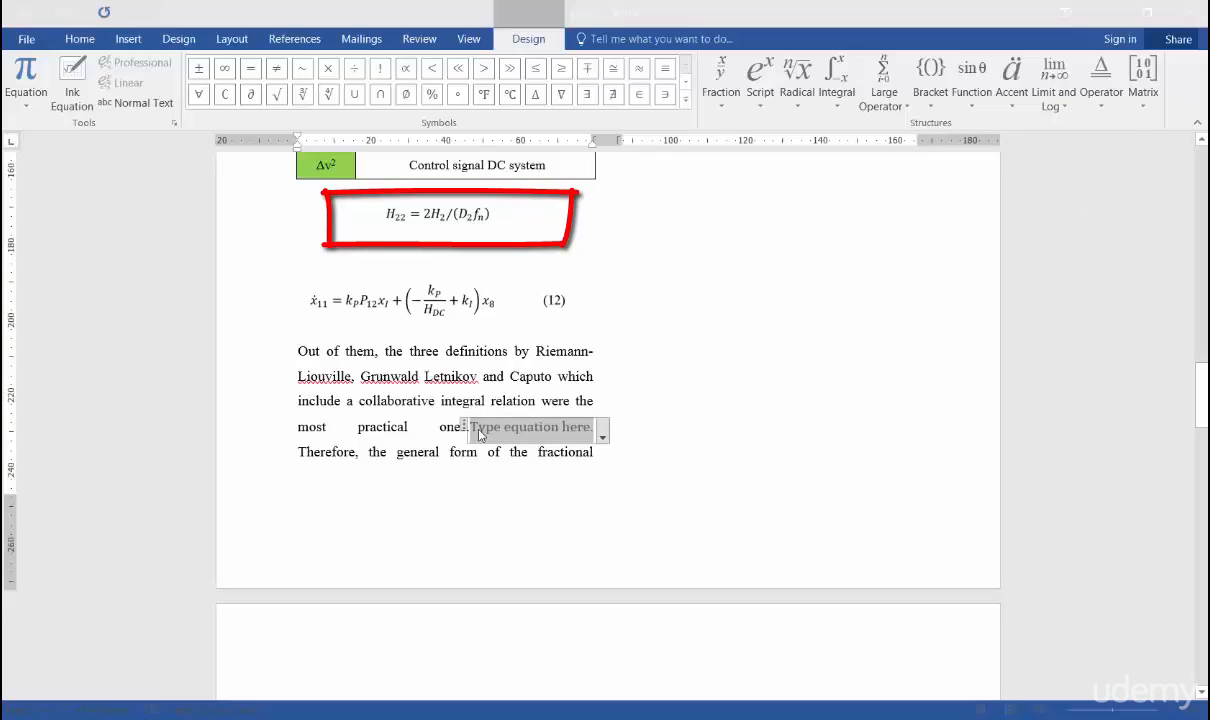
# Begin the equation with a subscript structure holding H and 22, followed by an equals sign.
pyautogui.click(767, 108)
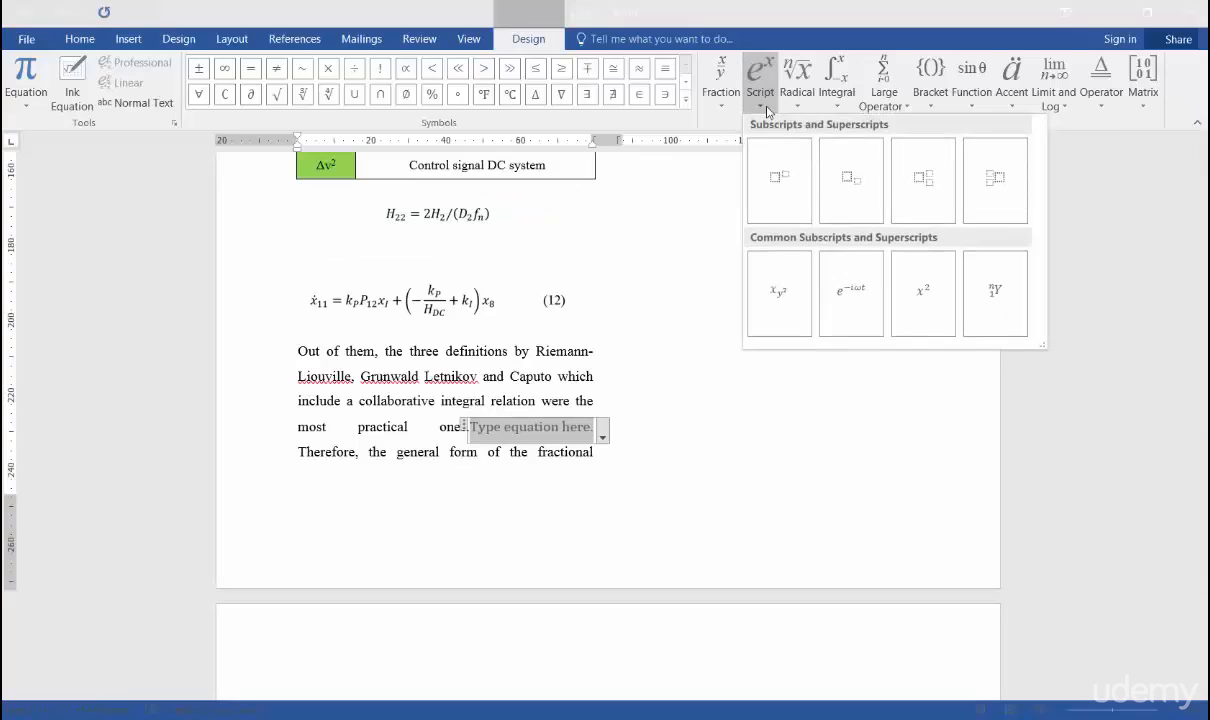
pyautogui.click(853, 208)
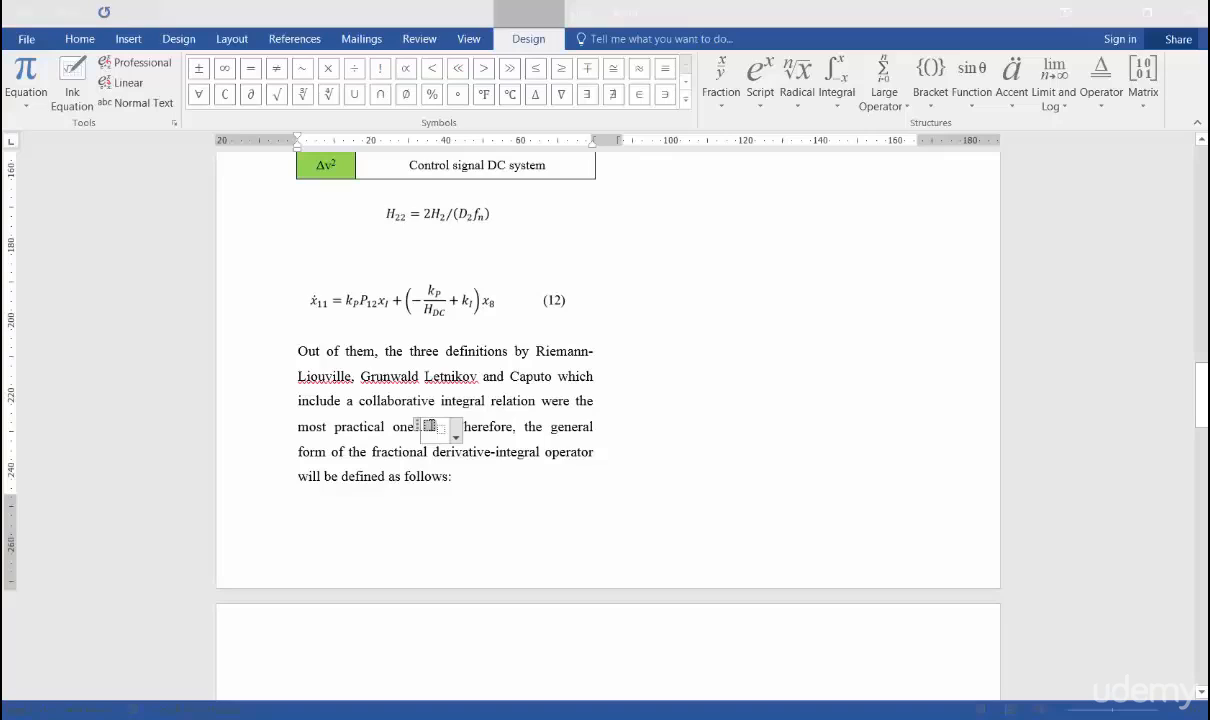
pyautogui.write('H')
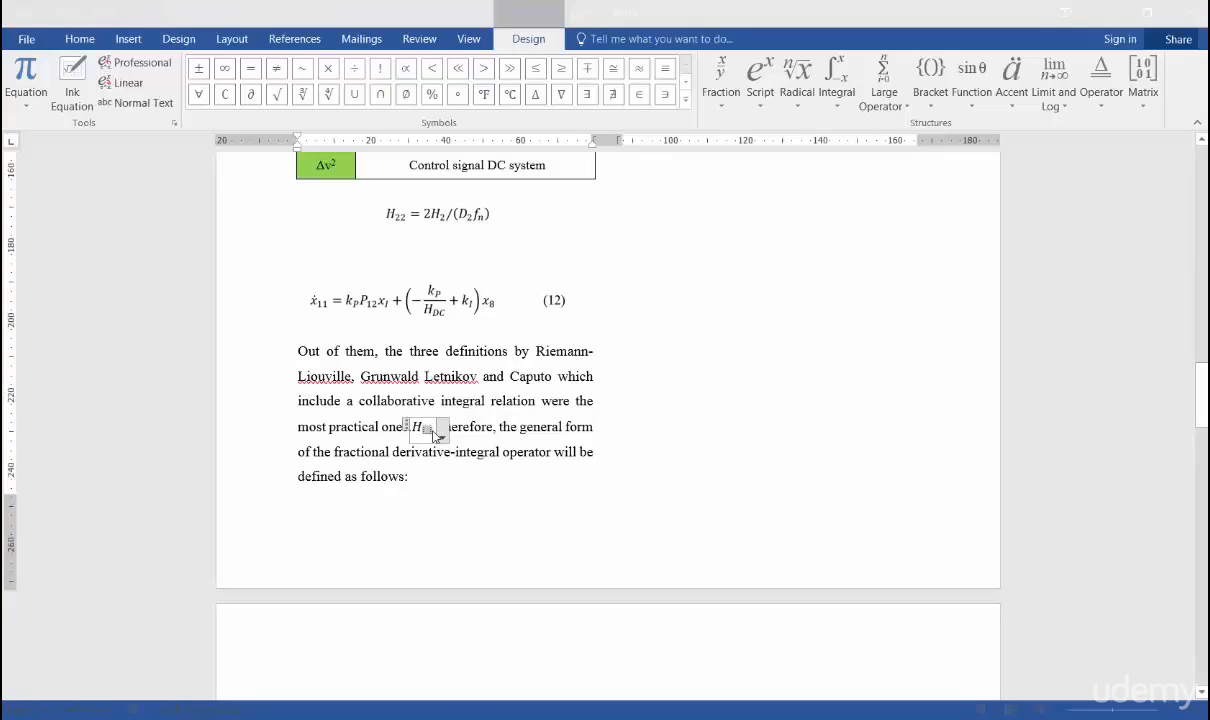
pyautogui.click(433, 430)
pyautogui.write('22')
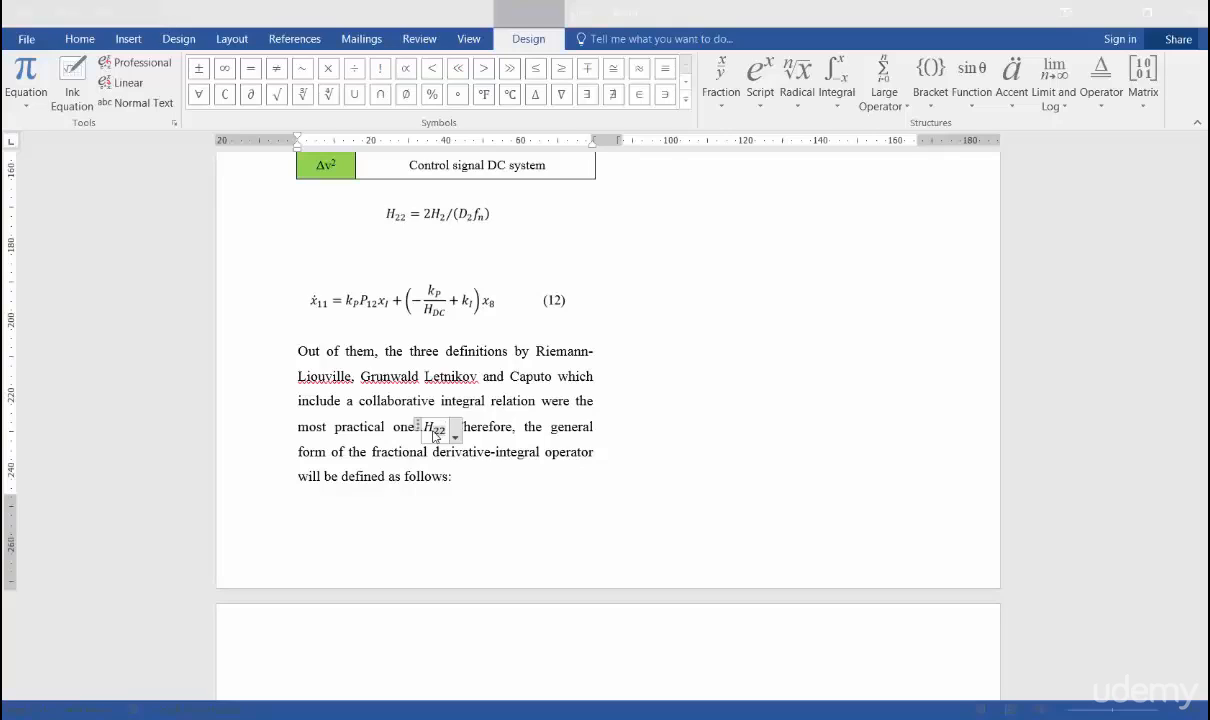
pyautogui.click(255, 75)
pyautogui.press('BackSpace')
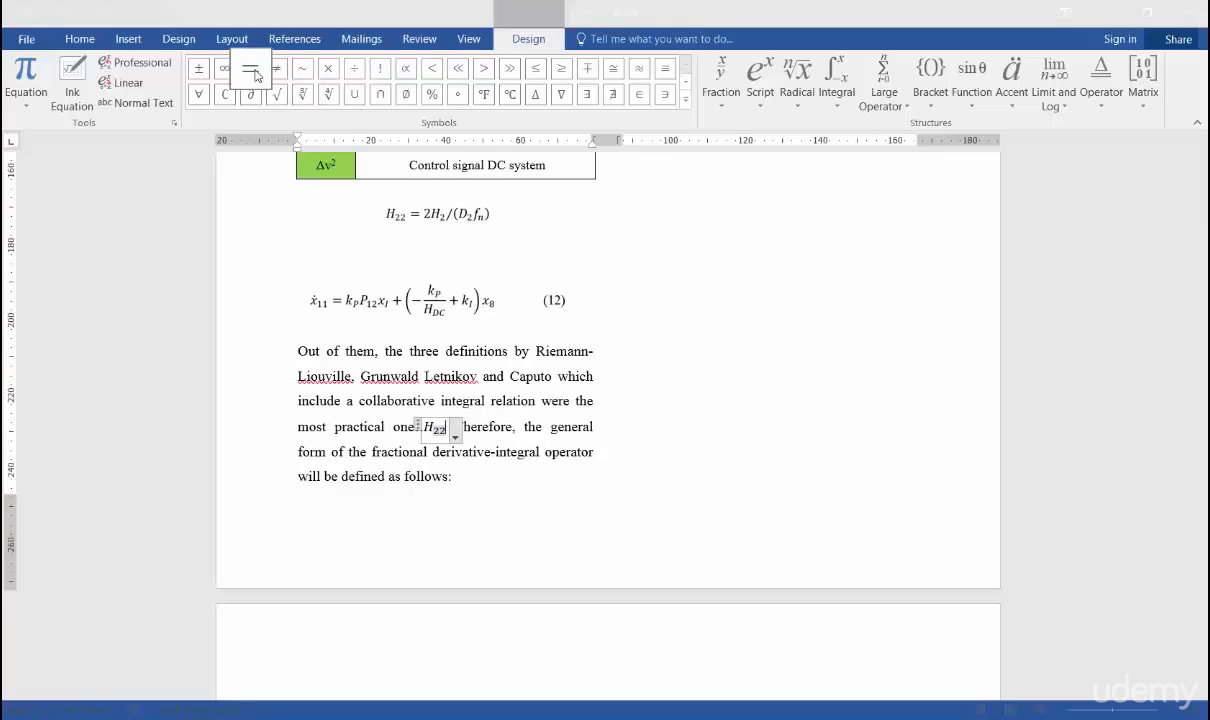
pyautogui.click(255, 75)
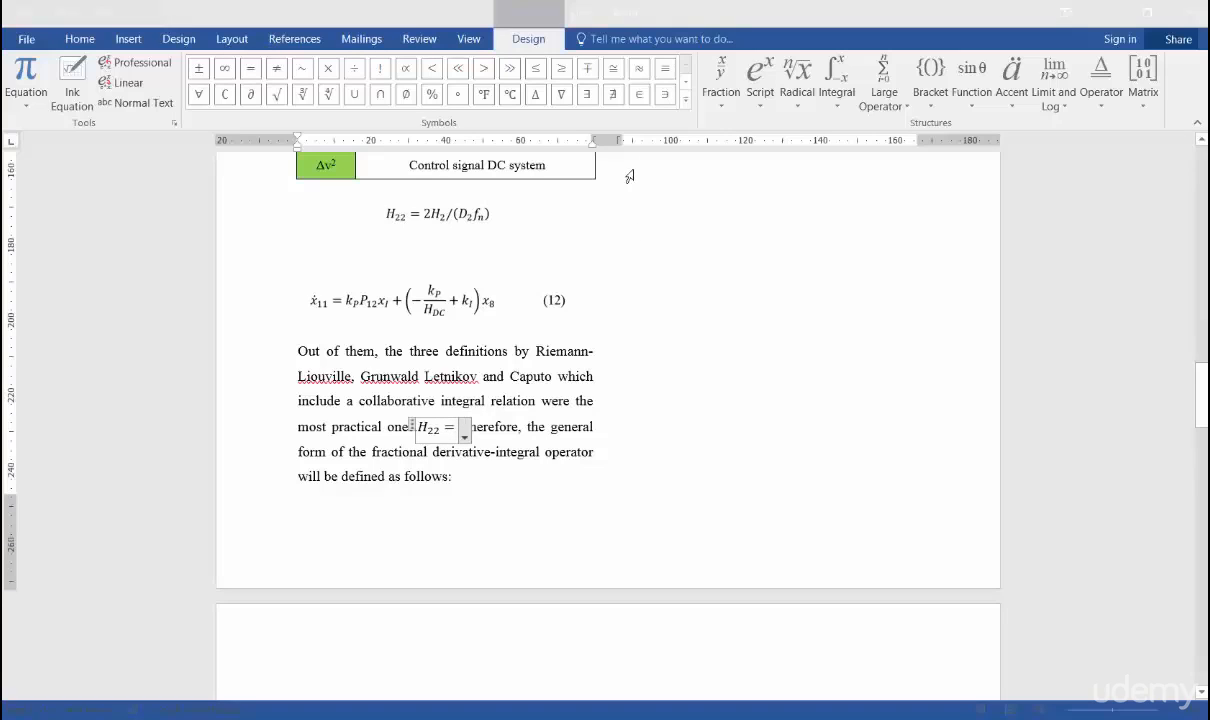
# Add an empty linear fraction after the equals sign and place a subscript structure in its numerator.
pyautogui.click(764, 104)
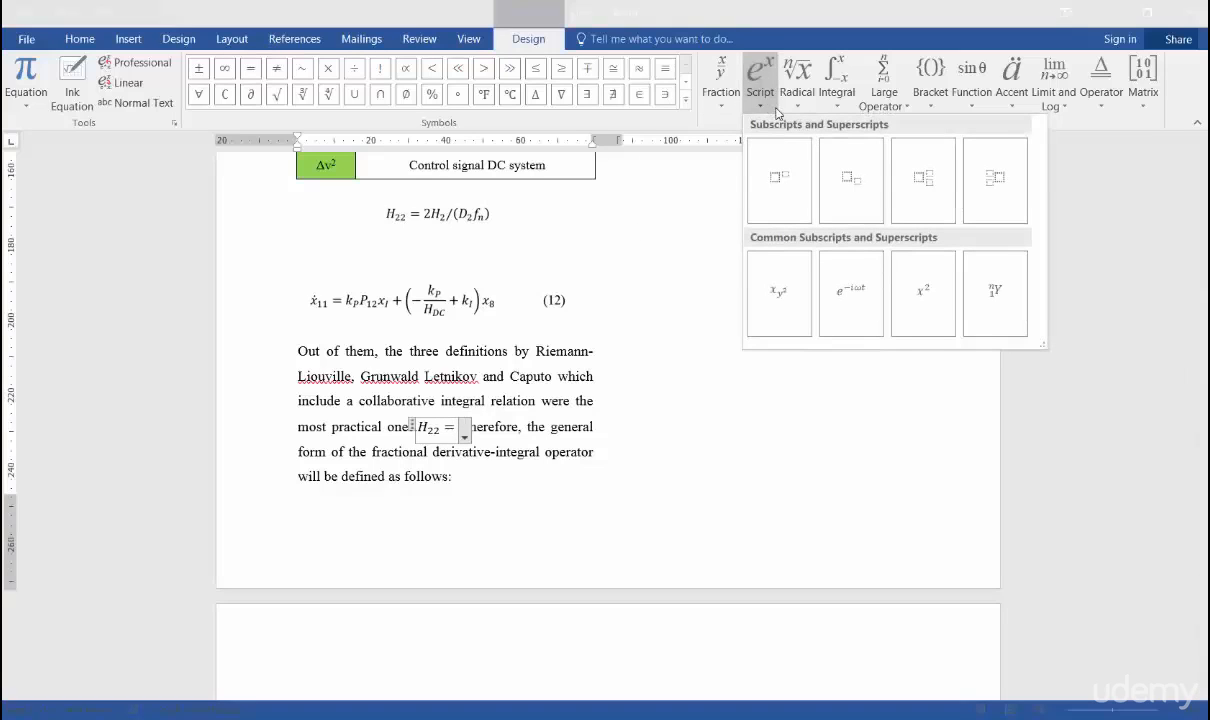
pyautogui.click(723, 104)
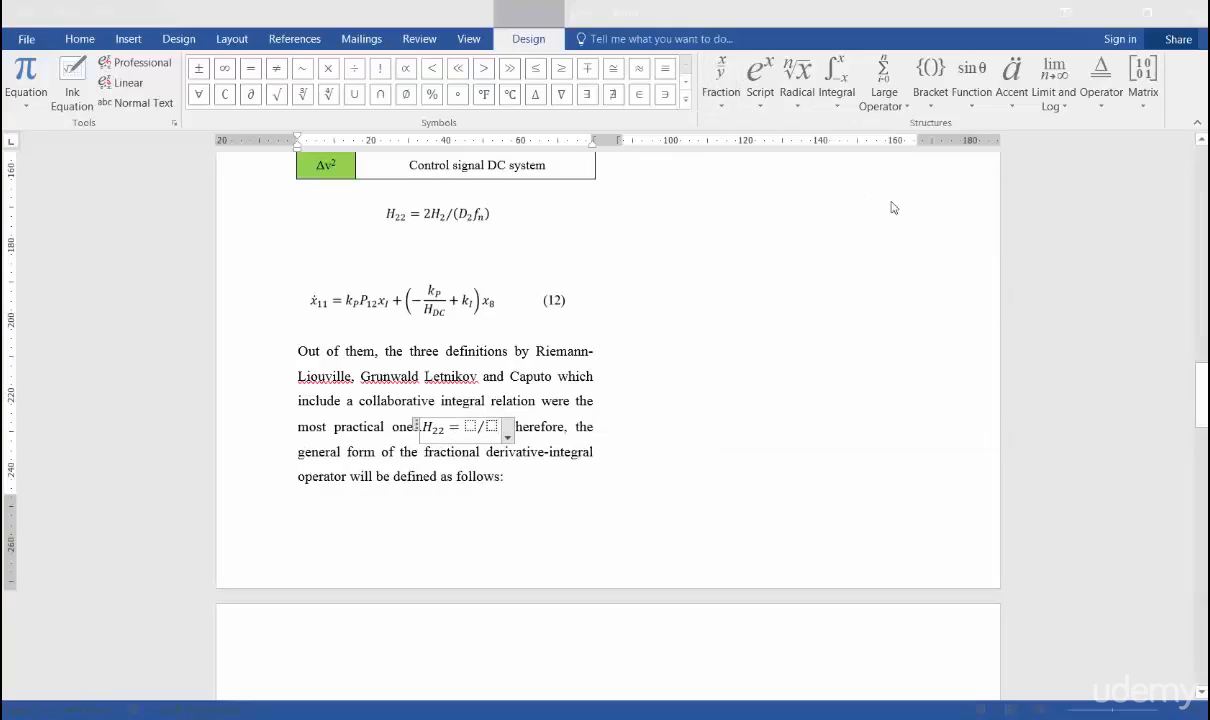
pyautogui.click(469, 427)
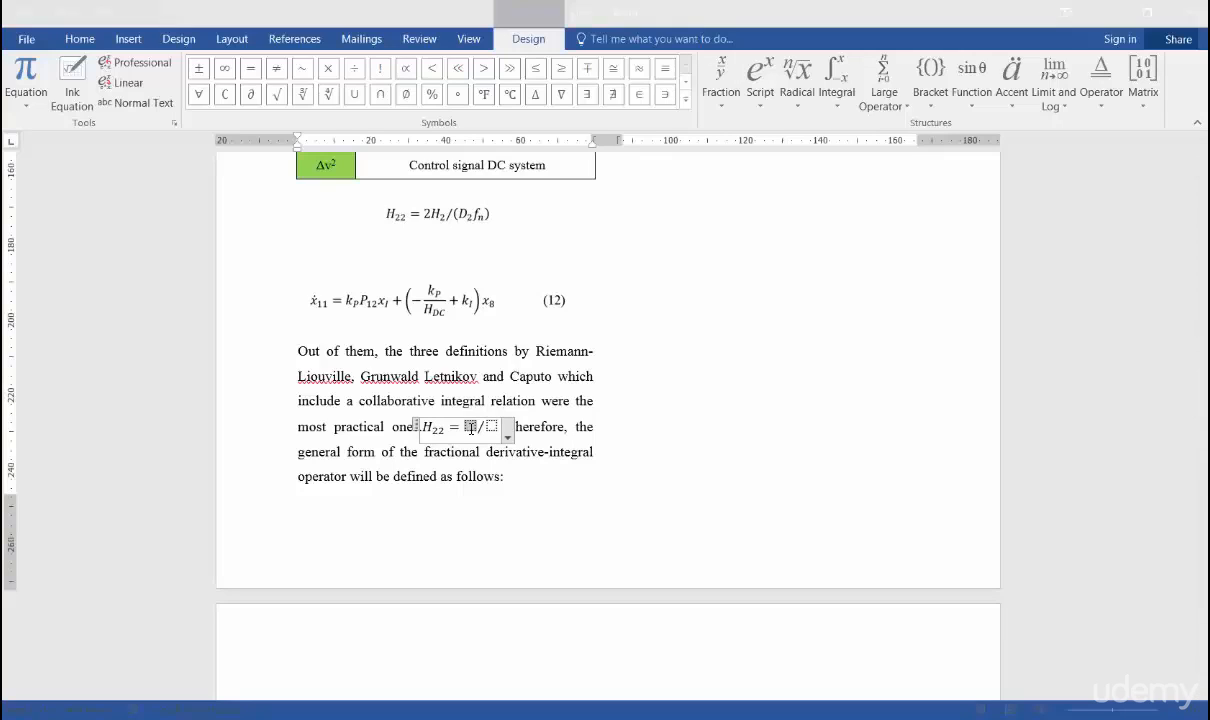
pyautogui.click(760, 78)
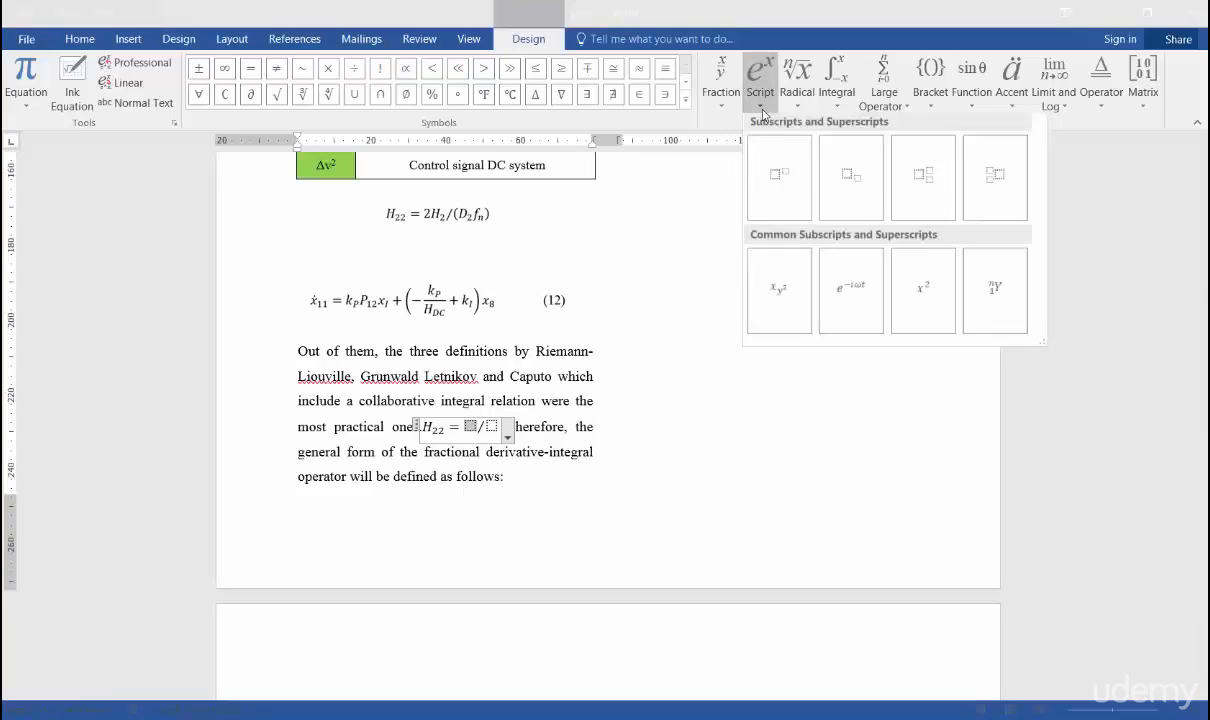
pyautogui.click(851, 190)
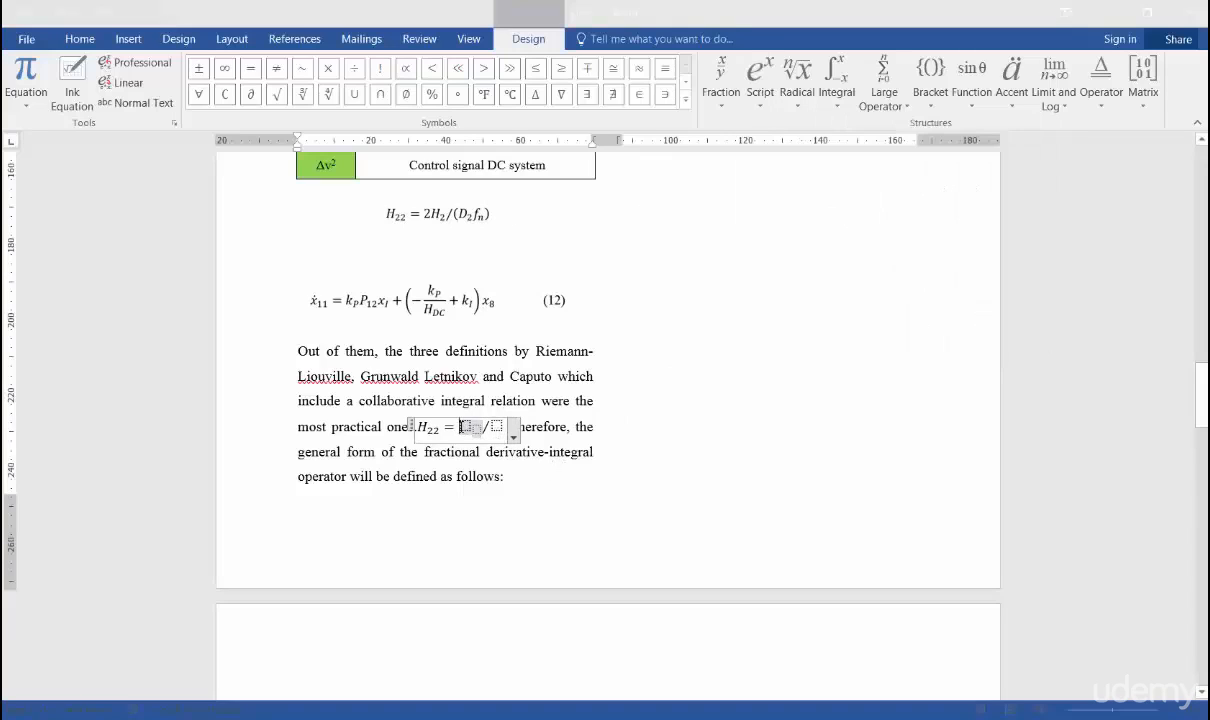
# Fill the subscript structure in the fraction's numerator with 2H as the base and 2 as the subscript.
pyautogui.click(462, 426)
pyautogui.click(460, 427)
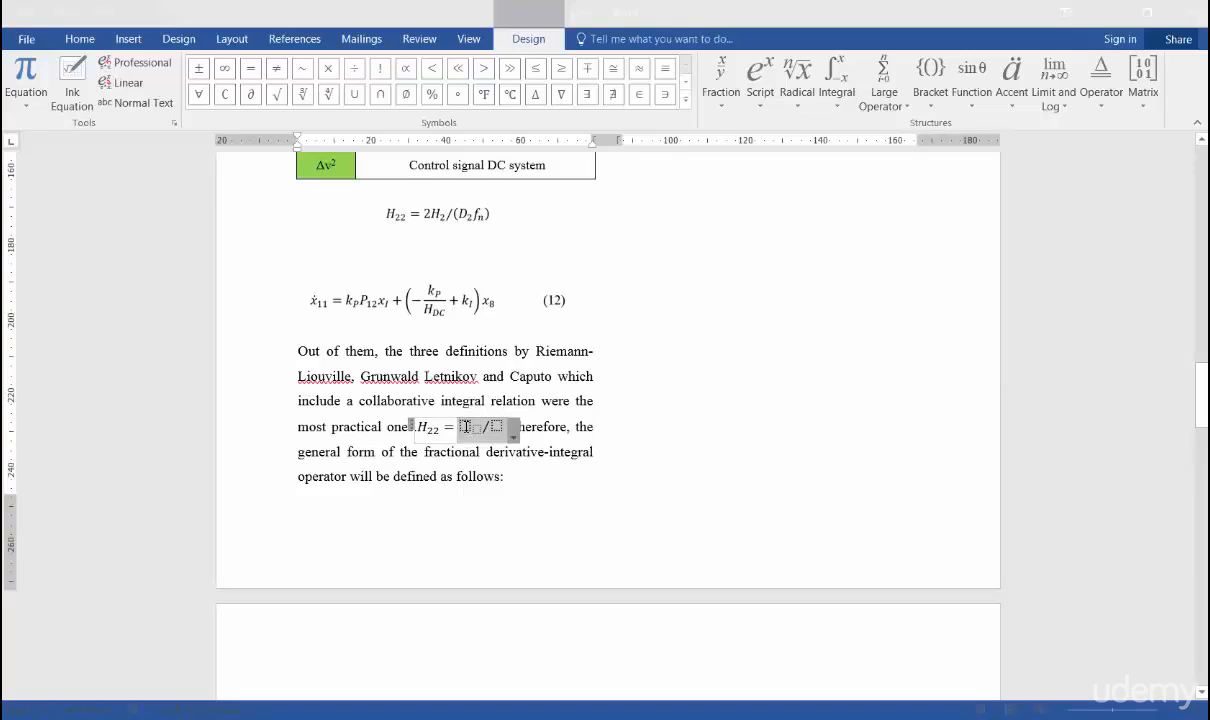
pyautogui.write('2H')
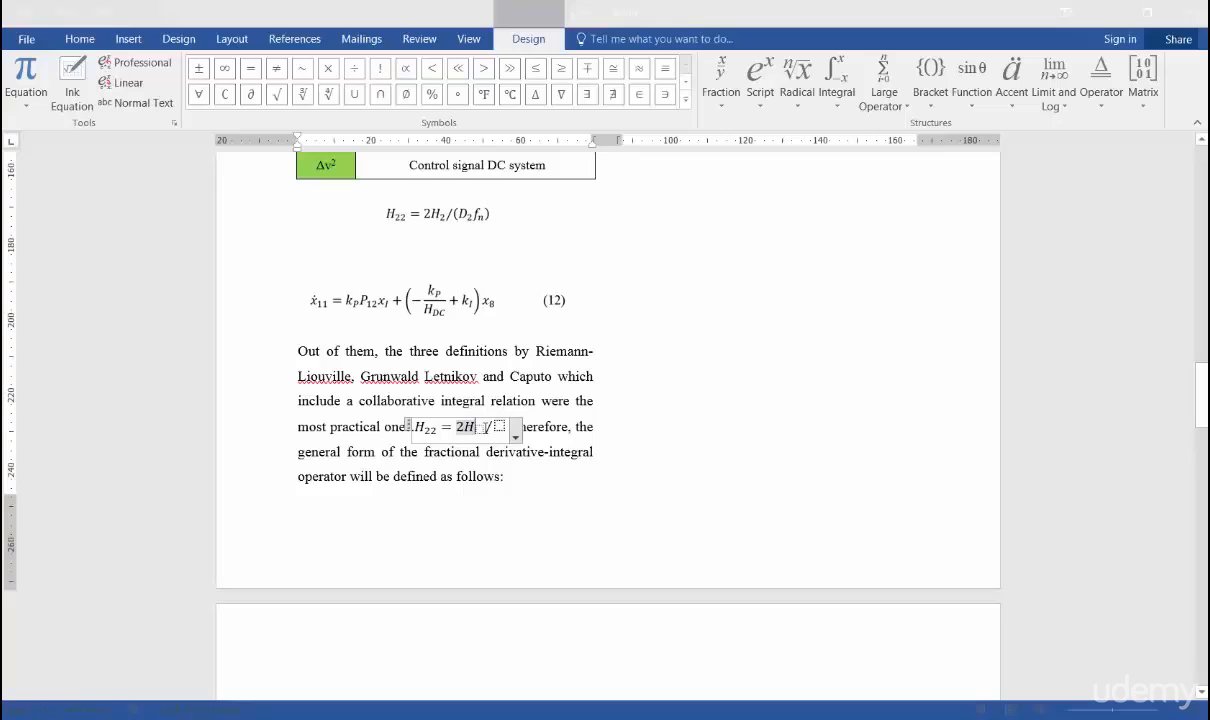
pyautogui.click(480, 430)
pyautogui.write('2')
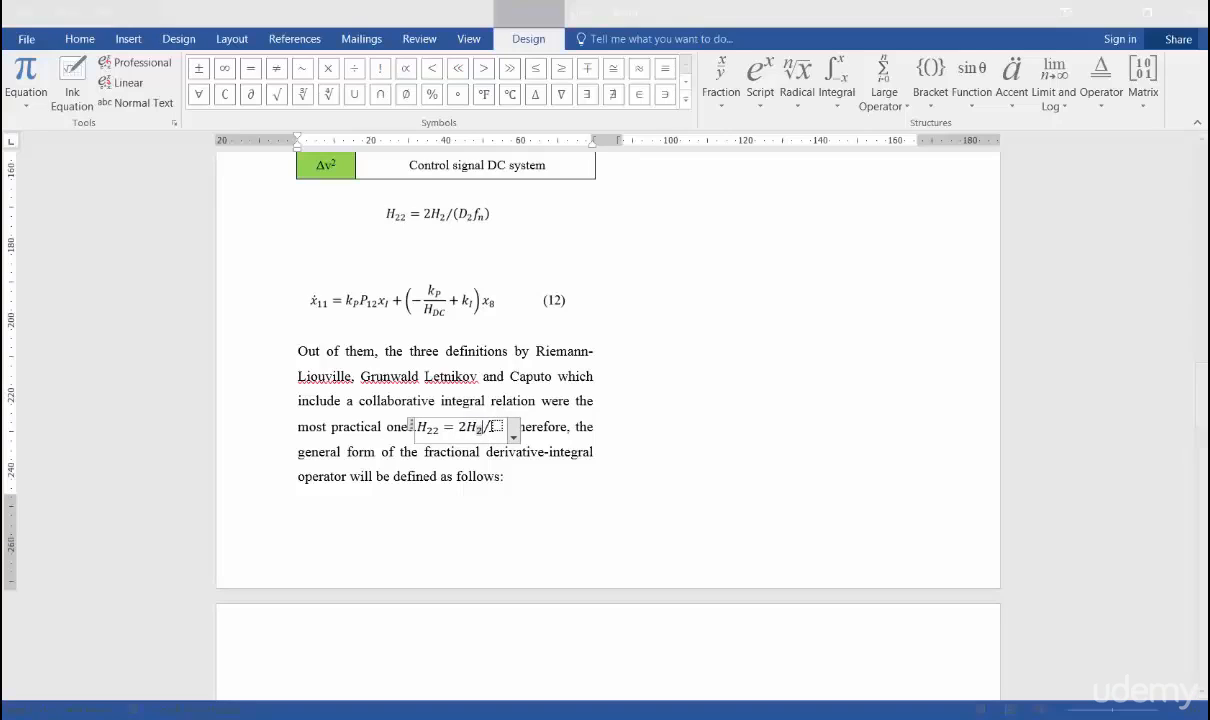
# Place two empty subscript structures side by side in the linear fraction's denominator.
pyautogui.click(497, 426)
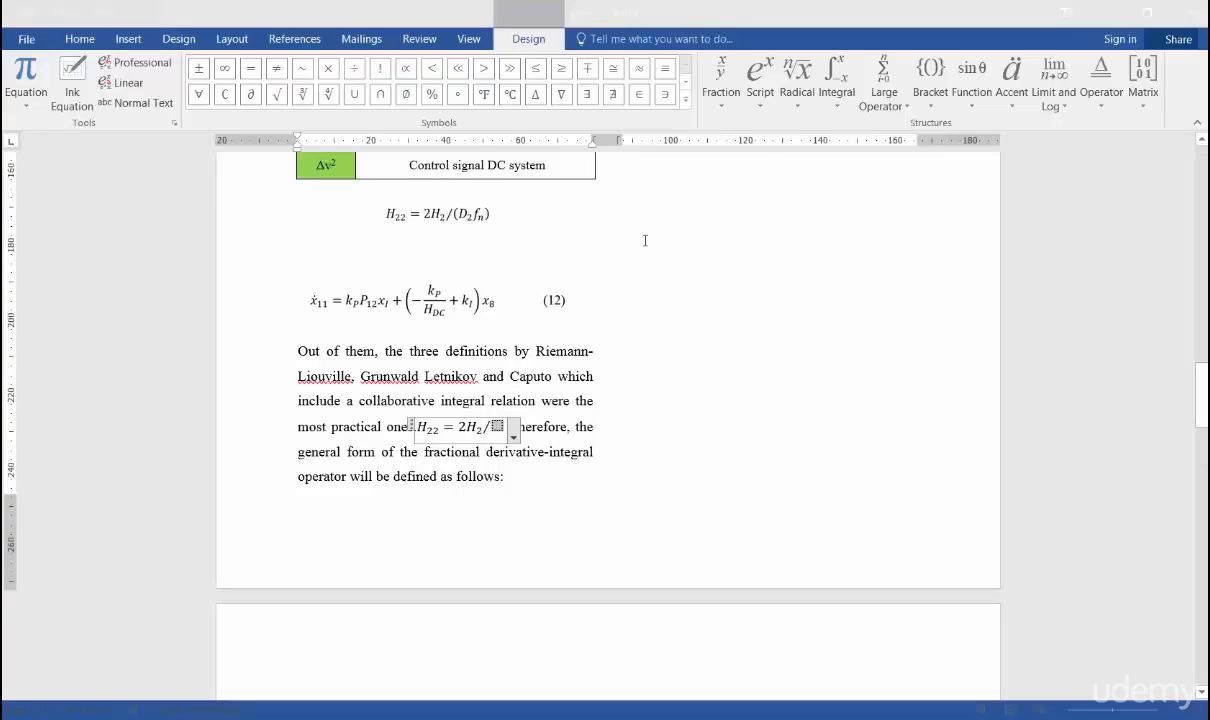
pyautogui.click(775, 104)
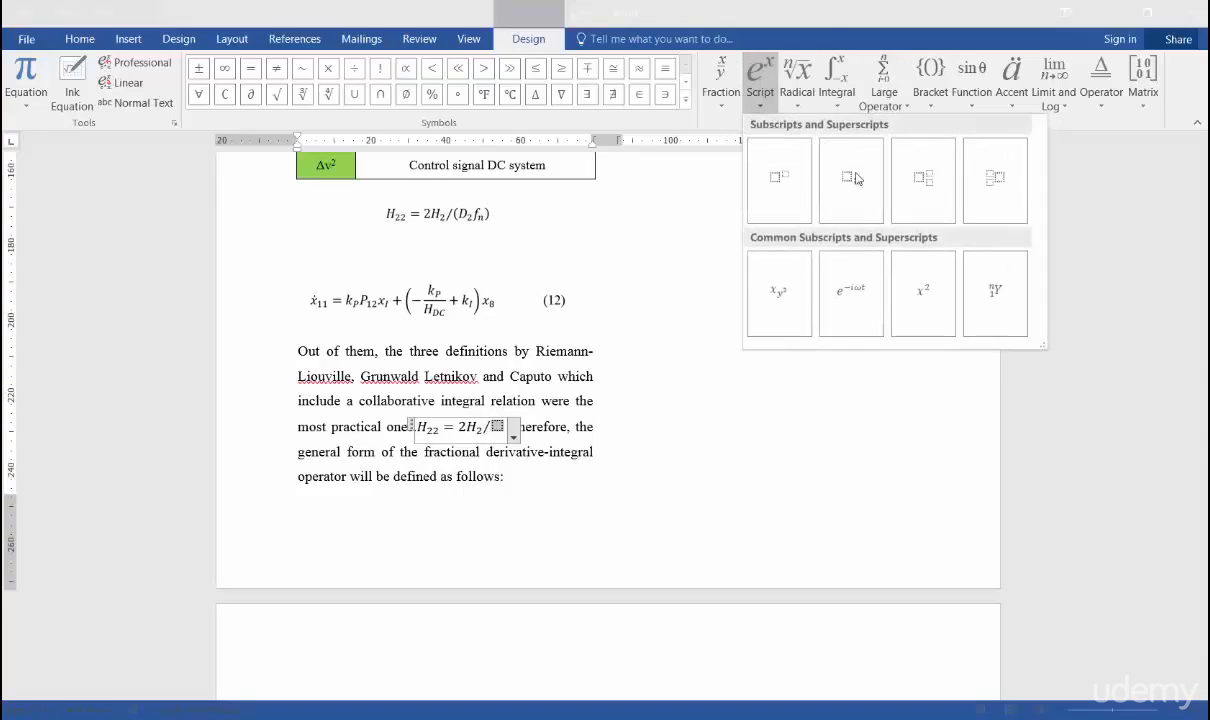
pyautogui.click(861, 183)
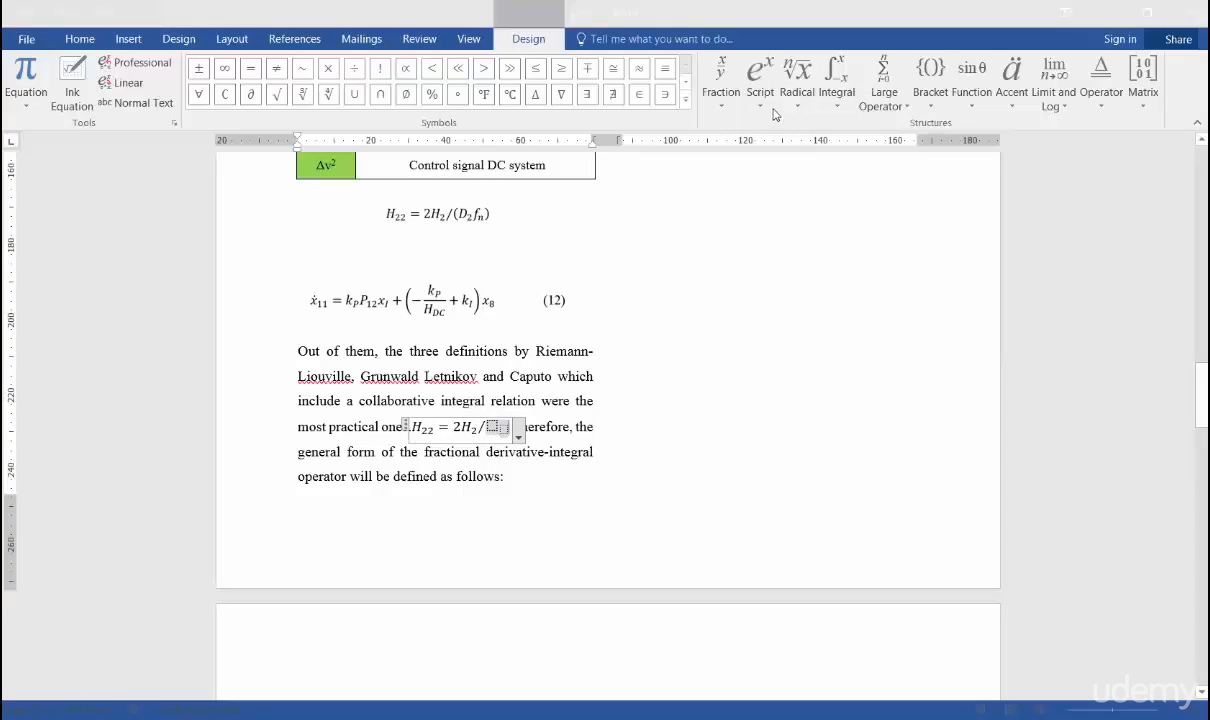
pyautogui.click(766, 108)
pyautogui.click(800, 185)
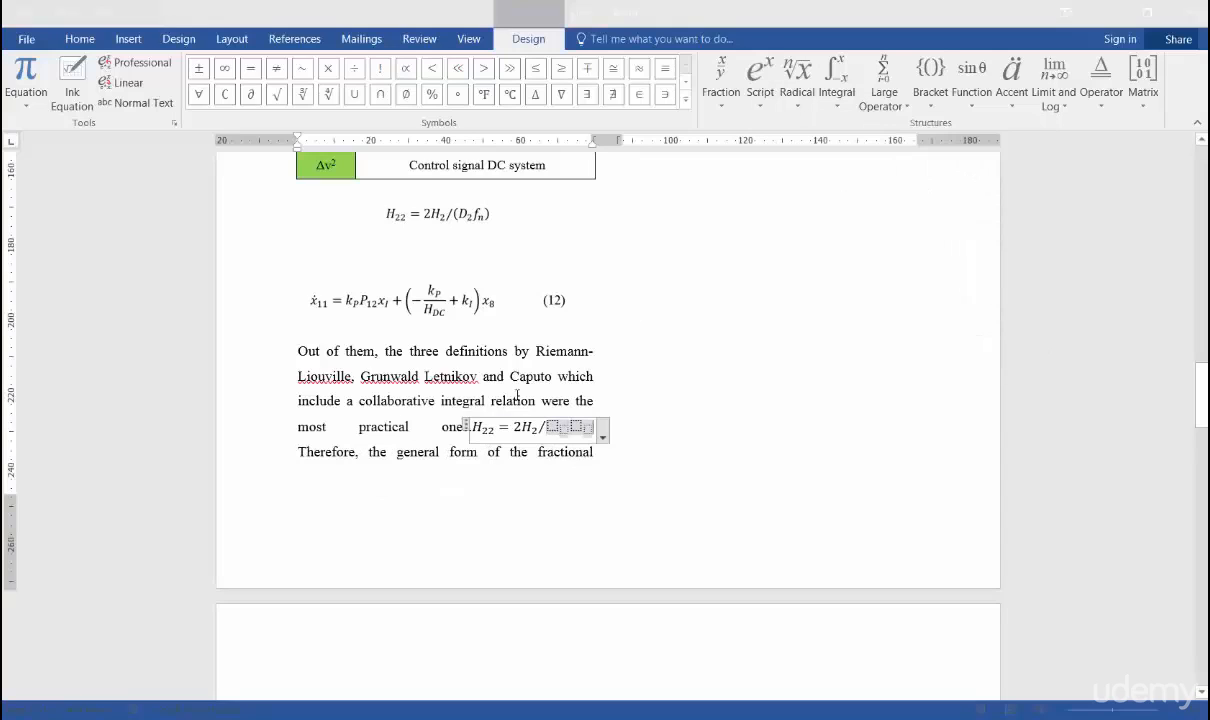
# Fill the denominator's two subscript structures with D subscript 2 and f subscript n.
pyautogui.click(551, 427)
pyautogui.write('D')
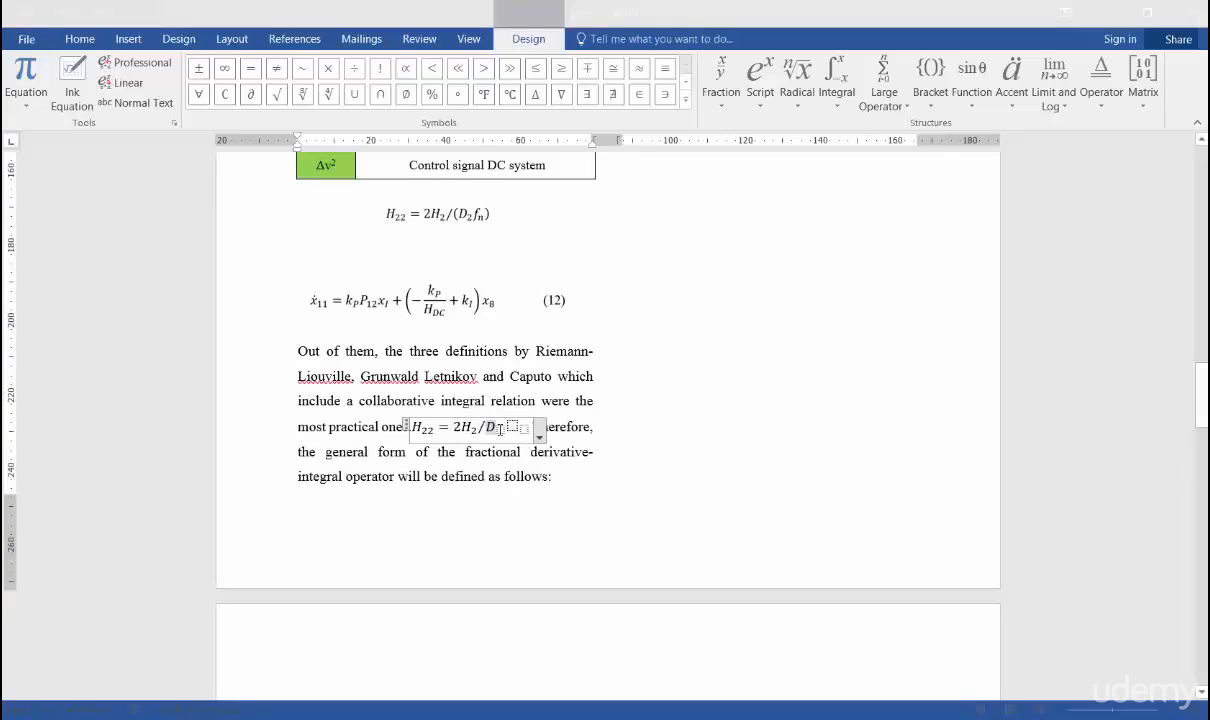
pyautogui.write('2')
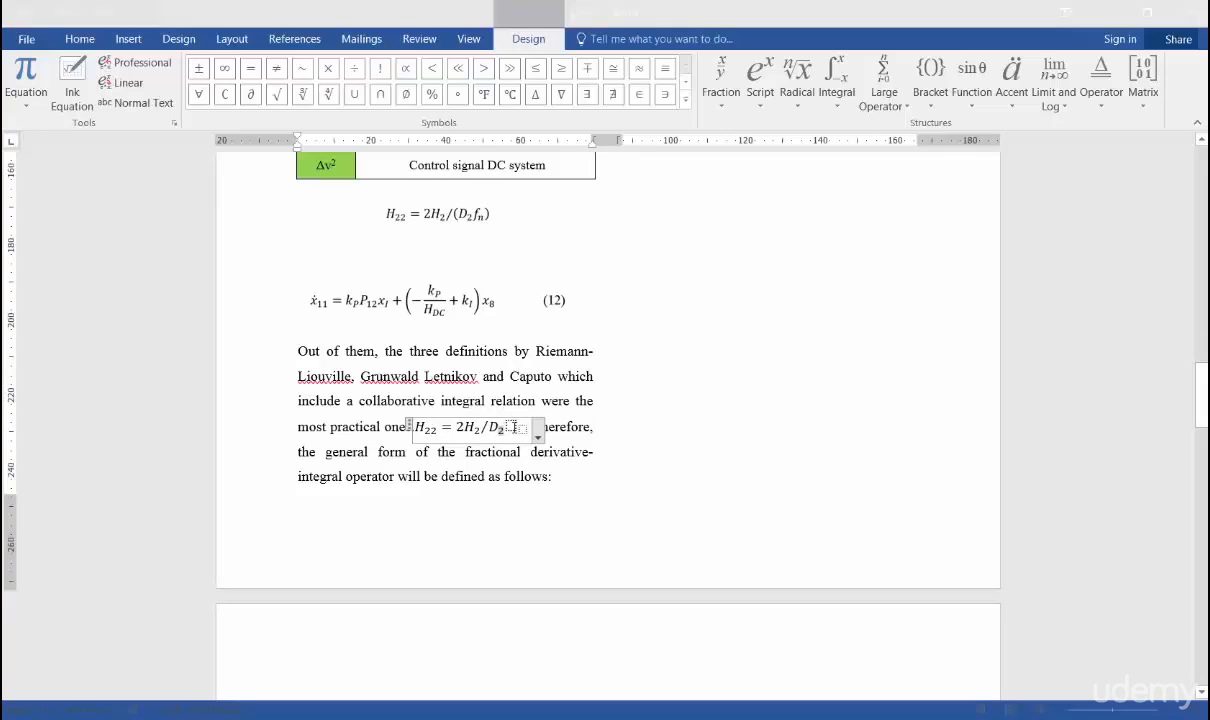
pyautogui.click(514, 427)
pyautogui.write('f')
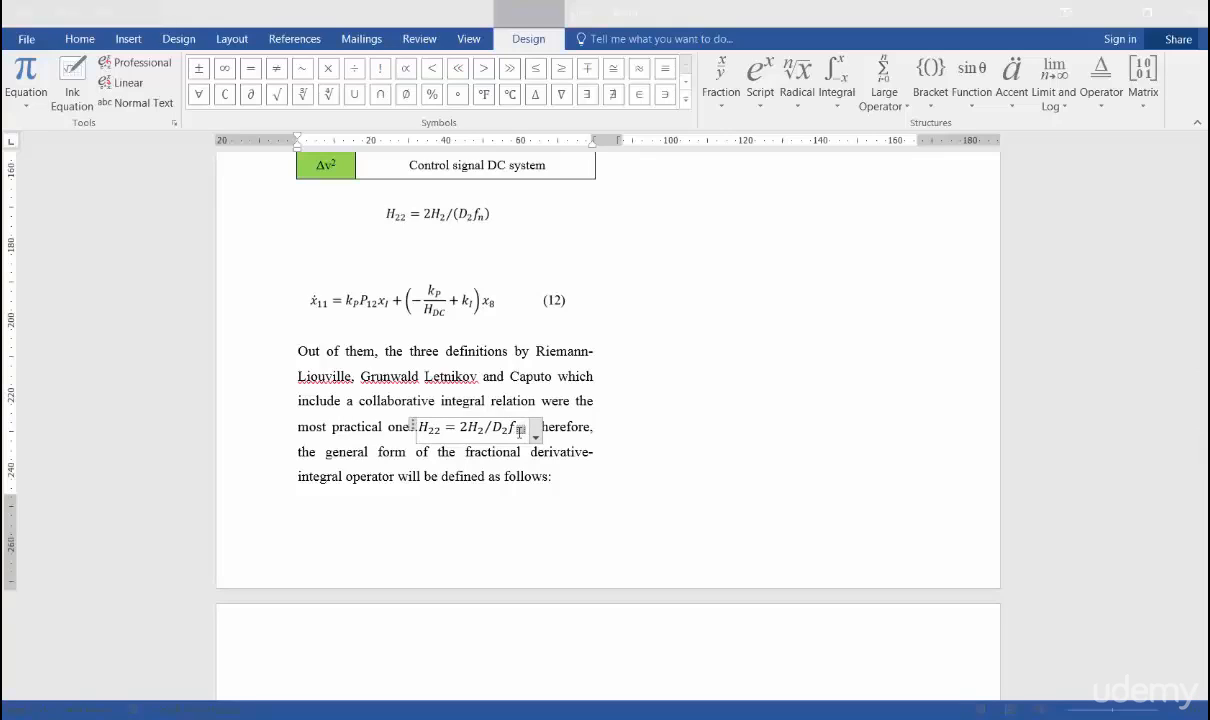
pyautogui.write('n')
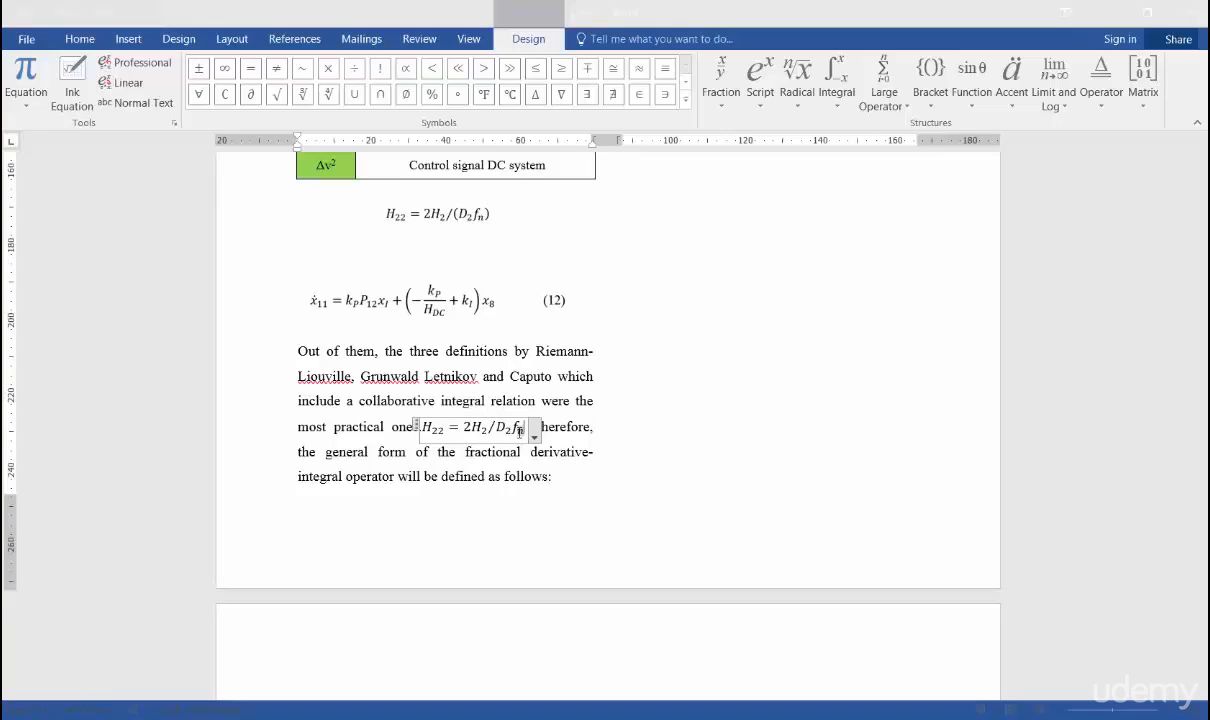
pyautogui.press('Right')
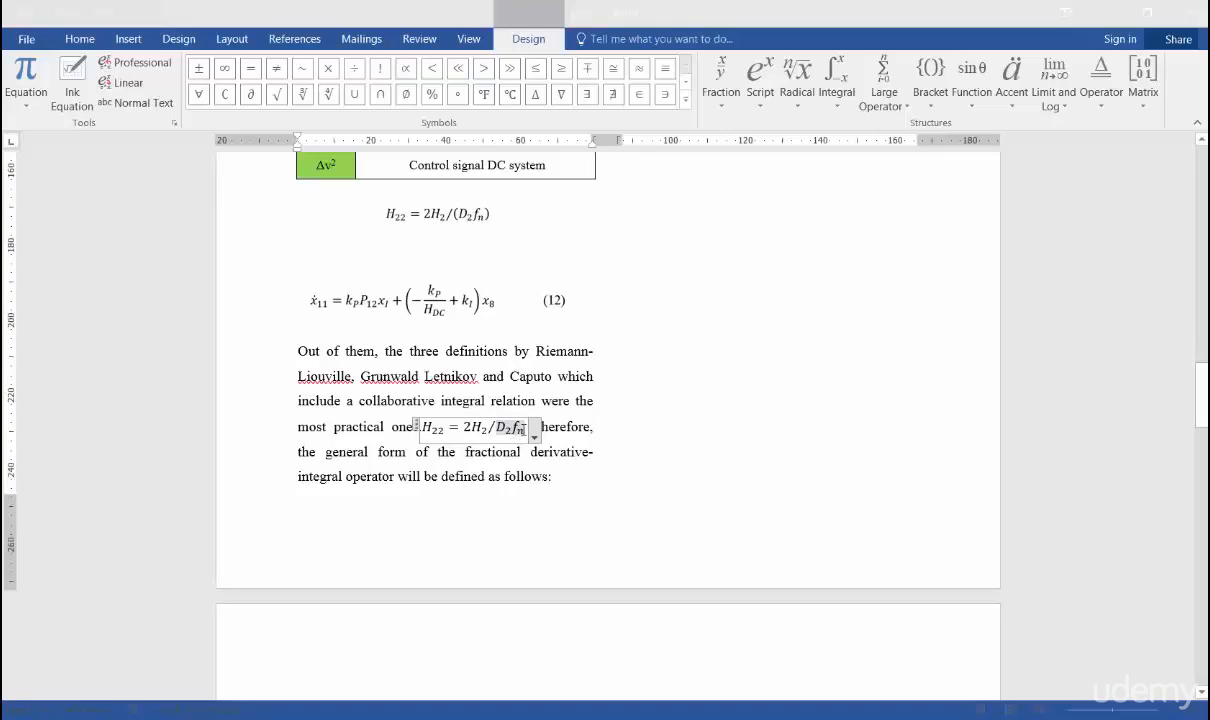
# Enclose the denominator term D2fn in parentheses using a bracket structure, and leave the equation.
pyautogui.moveTo(525, 430); pyautogui.dragTo(503, 430)
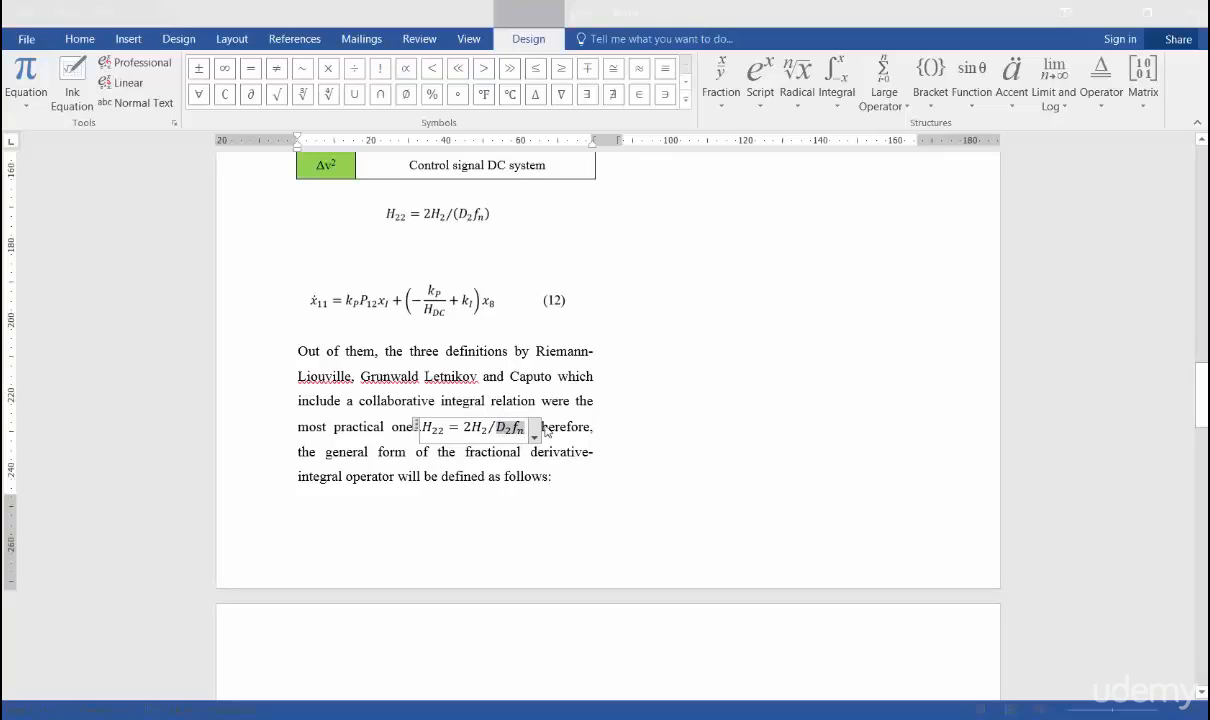
pyautogui.click(925, 110)
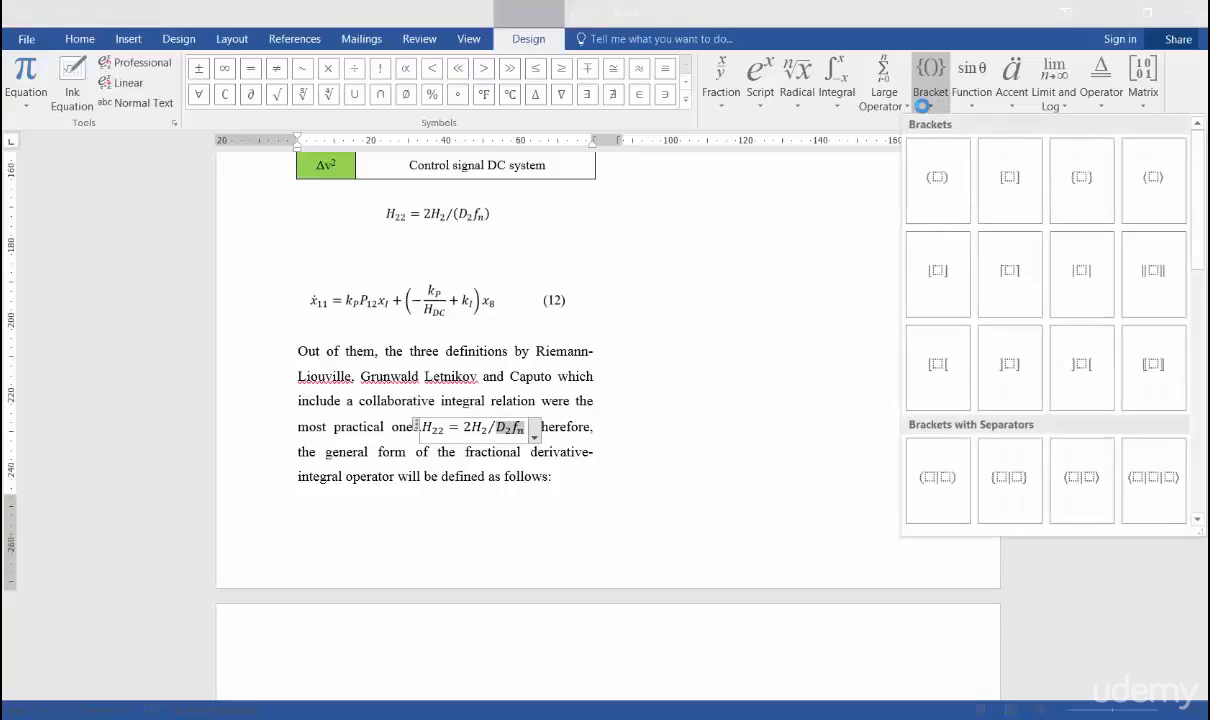
pyautogui.click(930, 186)
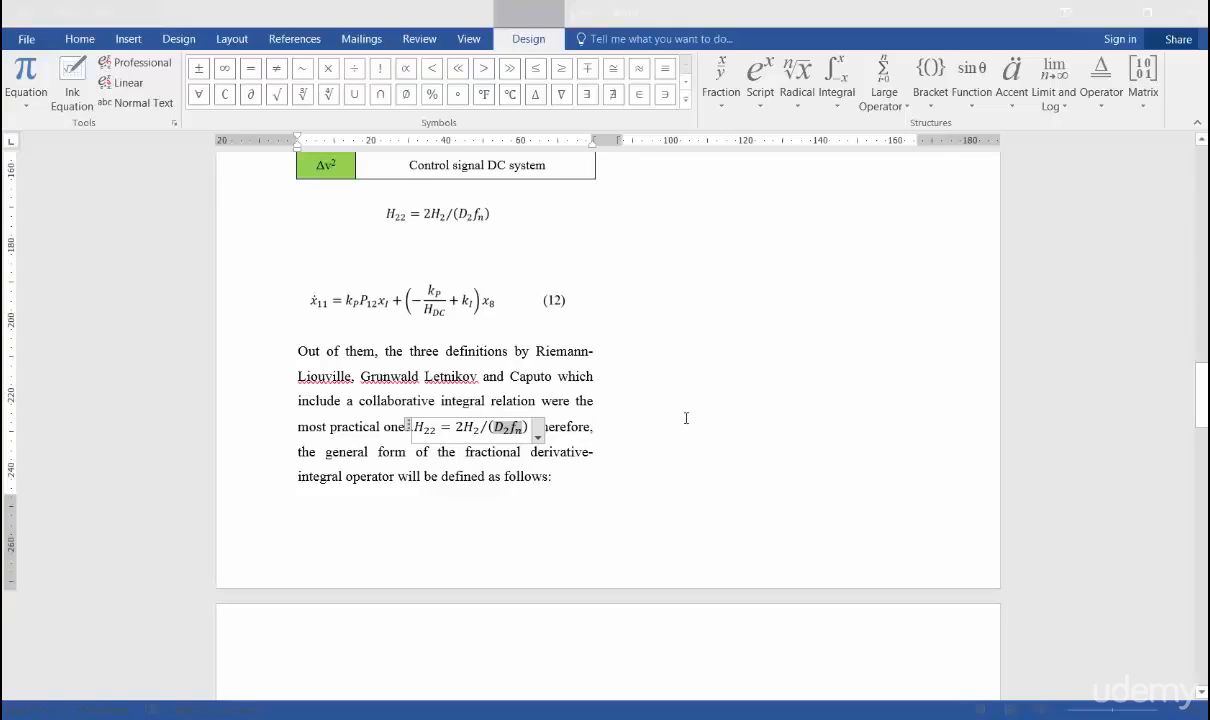
pyautogui.click(686, 418)
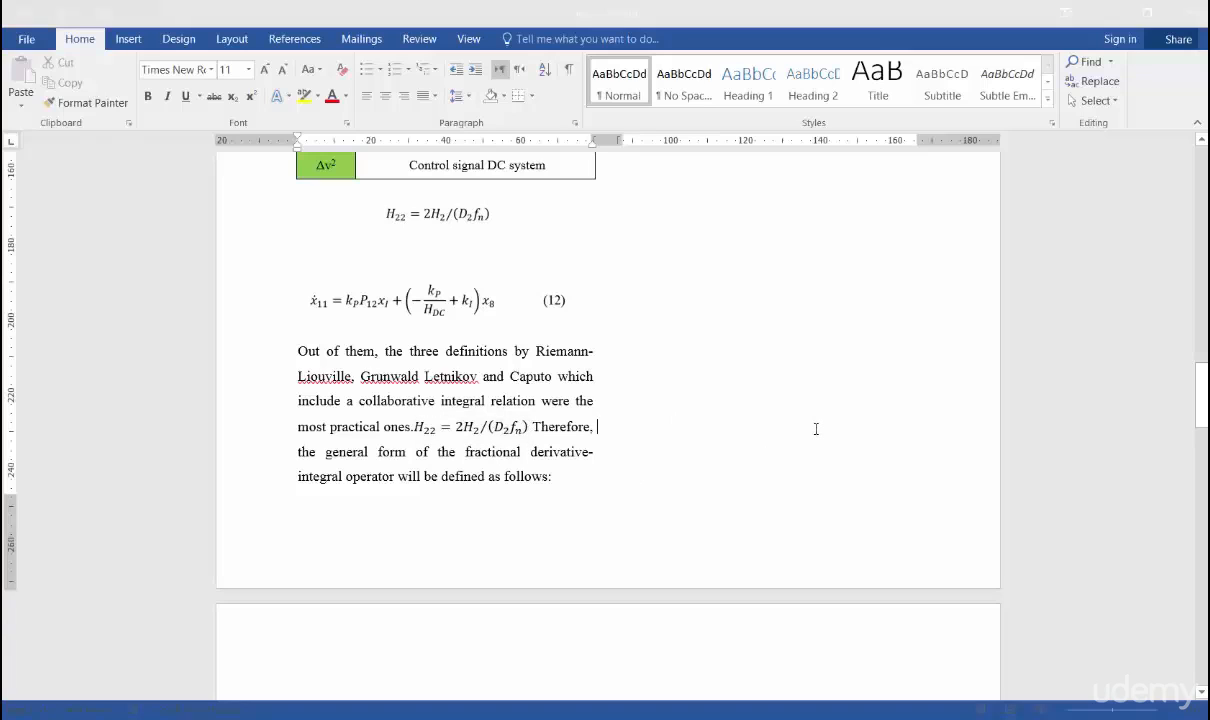
# Copy the sample equations picture, paste it after "will be defined as follows:", and start a new line below the pasted copy.
pyautogui.scroll(-1, 815, 429)
pyautogui.scroll(1, 662, 311)
pyautogui.click(413, 310)
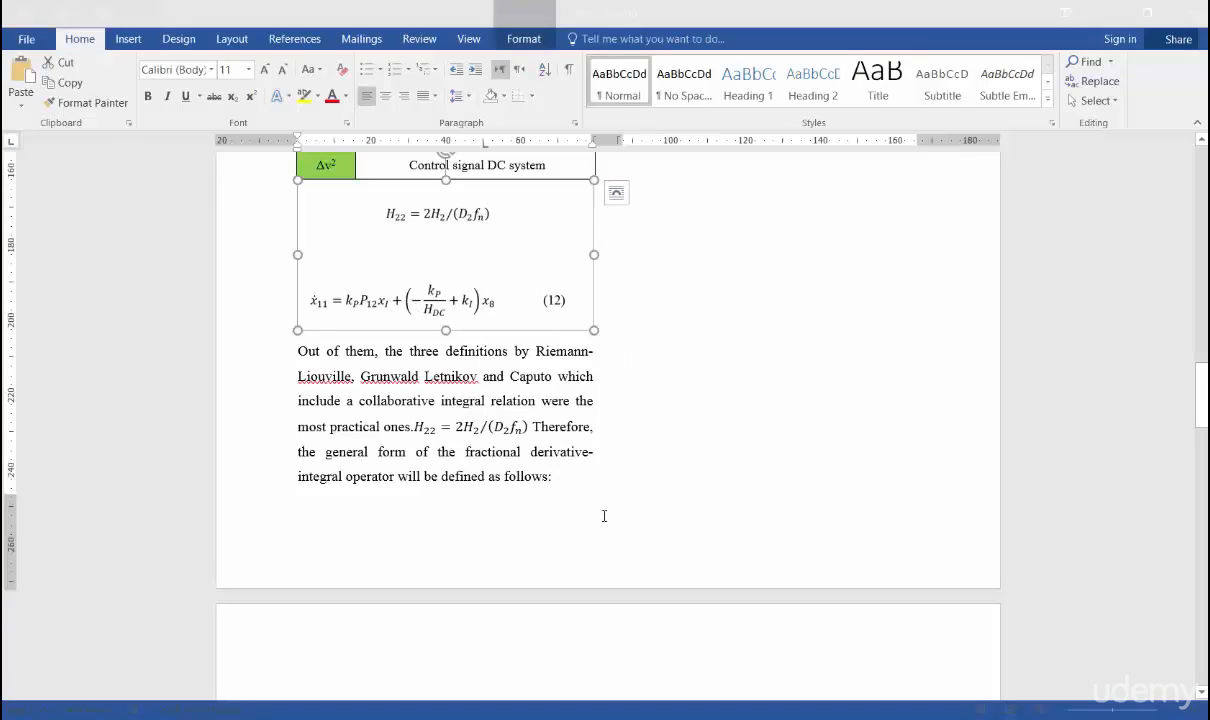
pyautogui.click(560, 475)
pyautogui.hotkey('ctrl', 'v')
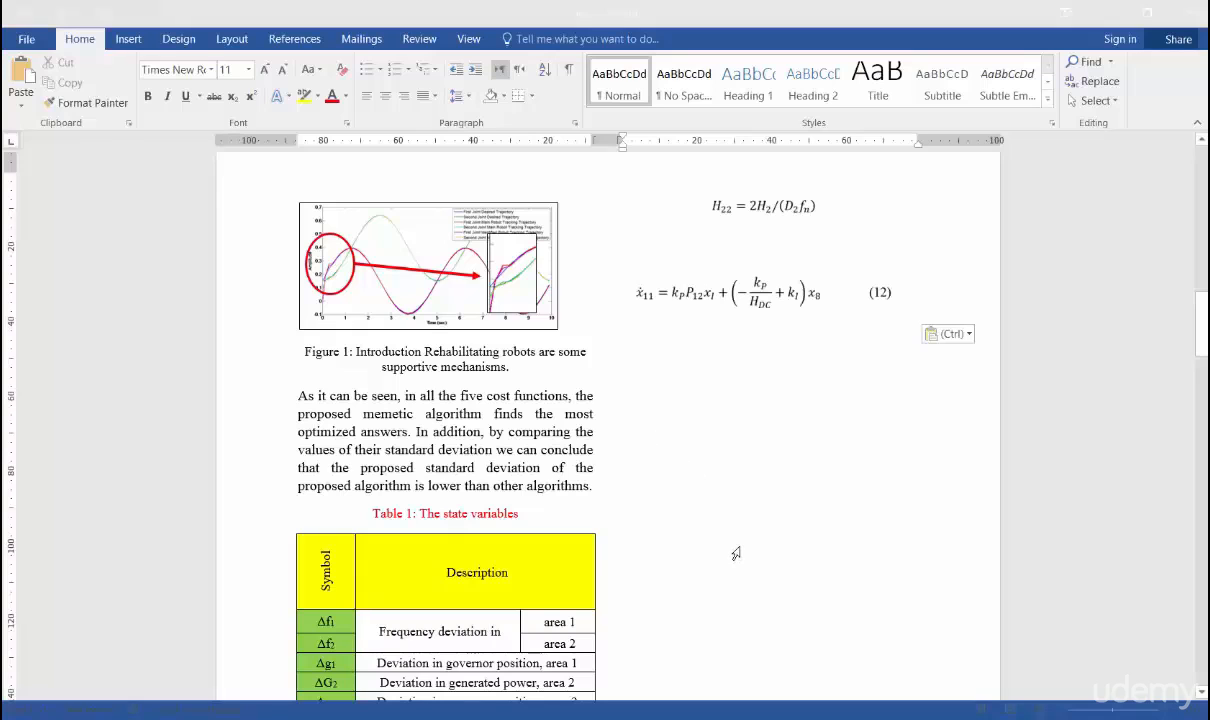
pyautogui.press('Return')
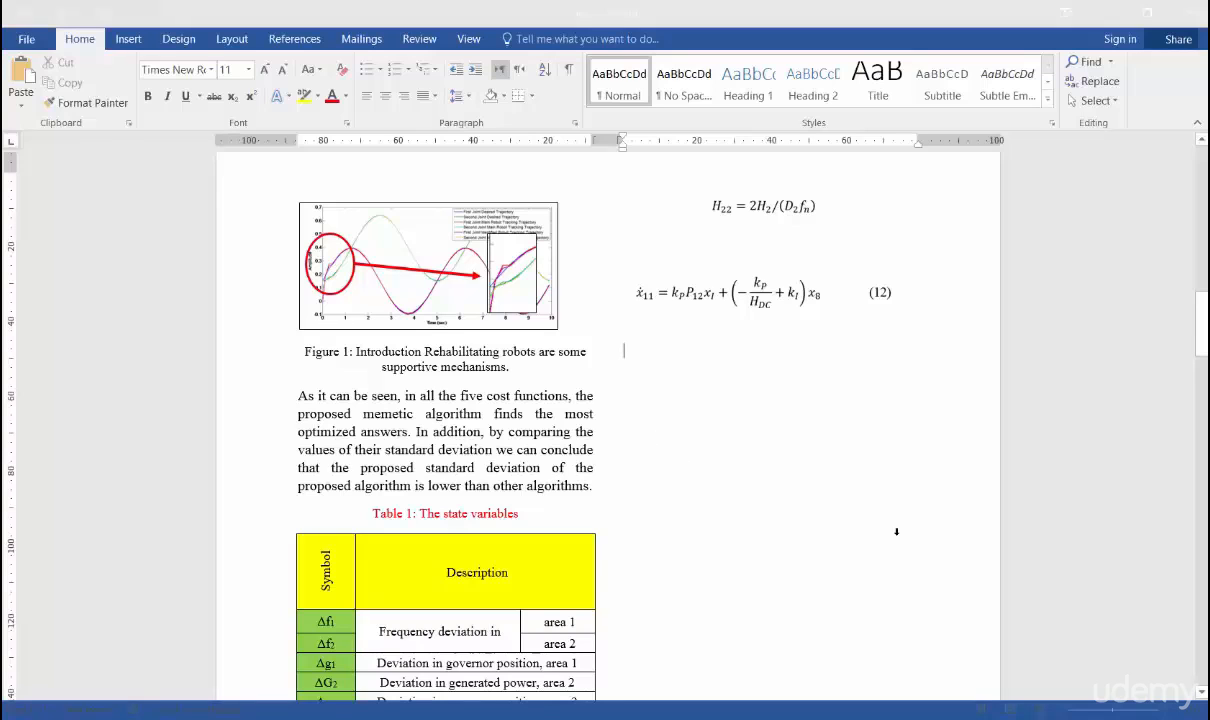
# Insert a new equation on the blank line below the pasted picture and begin it with an empty subscript structure.
pyautogui.keyDown('ctrl'); pyautogui.scroll(2, 780, 520); pyautogui.keyUp('ctrl')
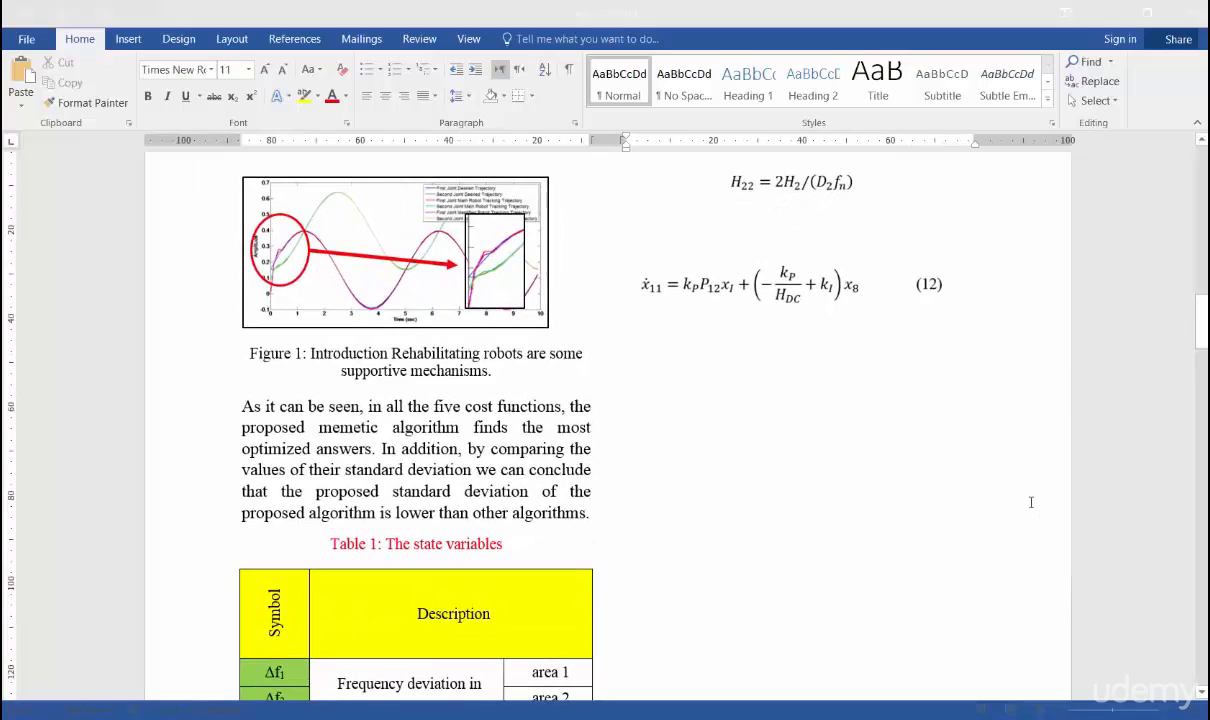
pyautogui.scroll(2, 1030, 503)
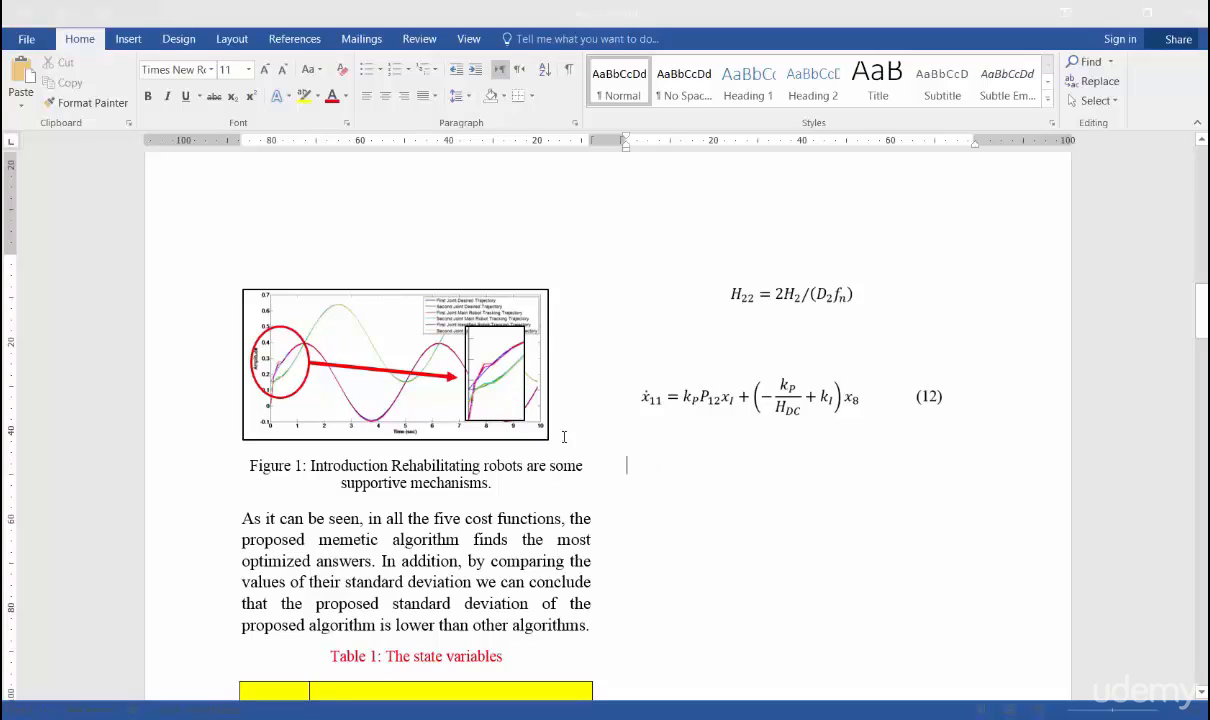
pyautogui.click(128, 38)
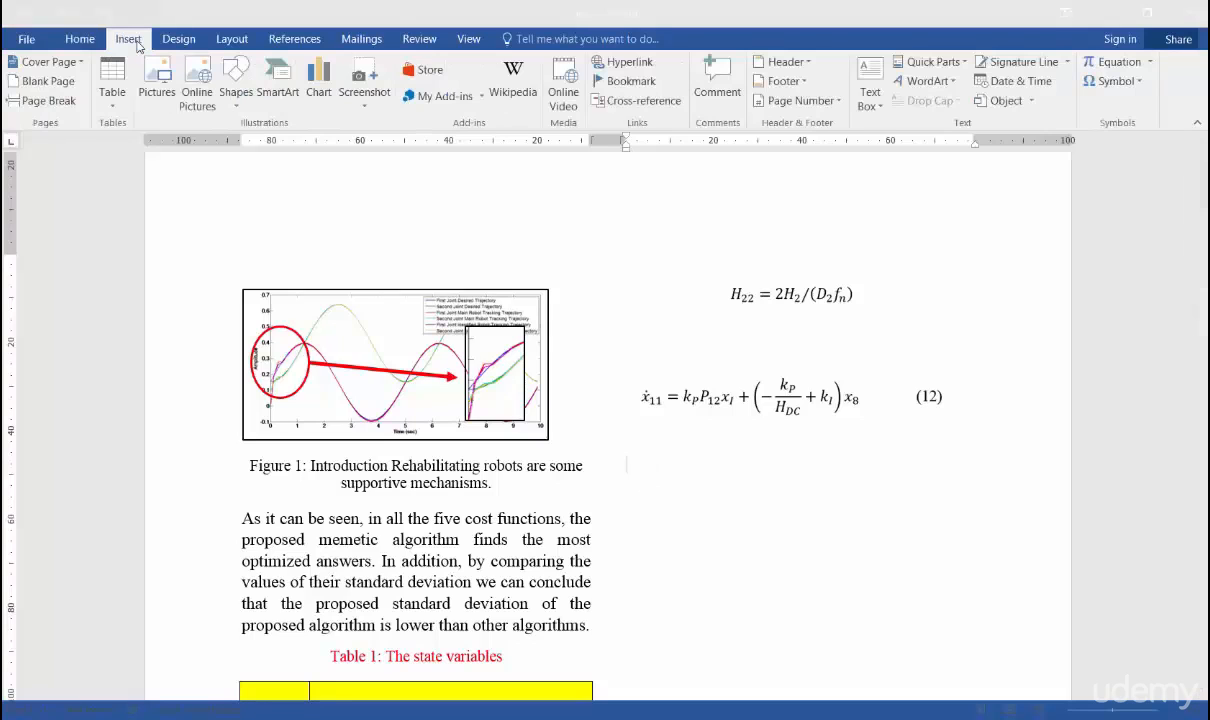
pyautogui.click(1112, 61)
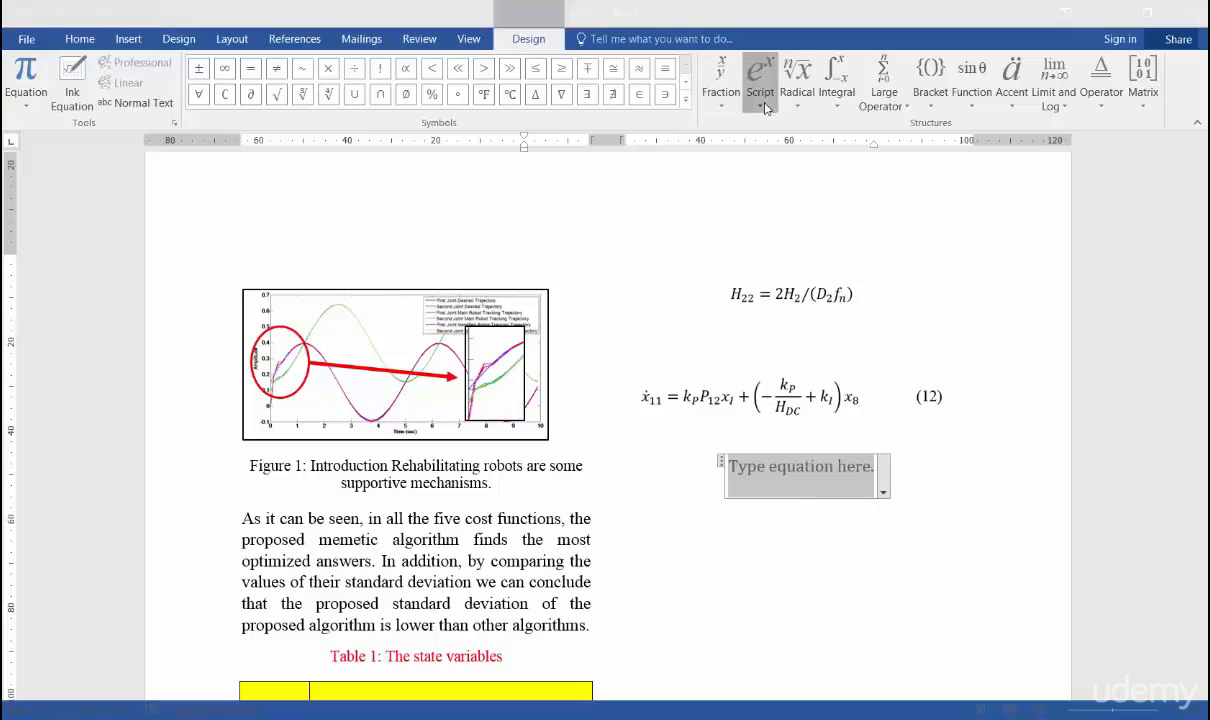
pyautogui.click(762, 68)
pyautogui.click(808, 162)
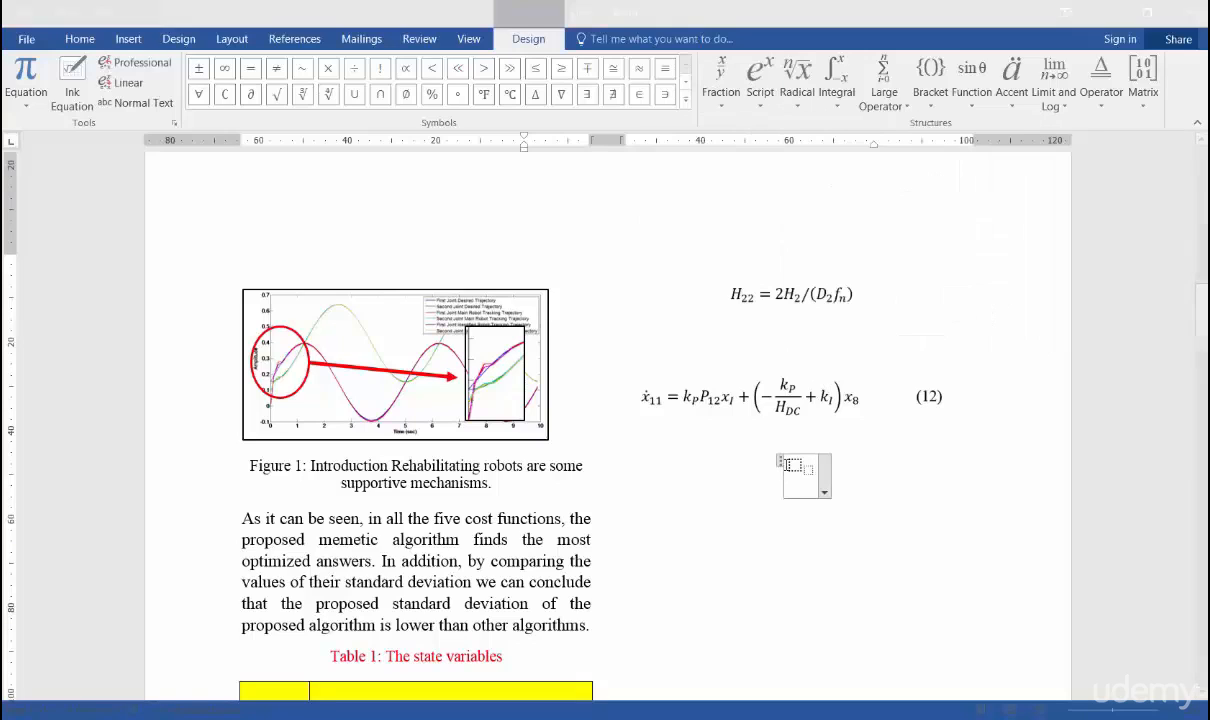